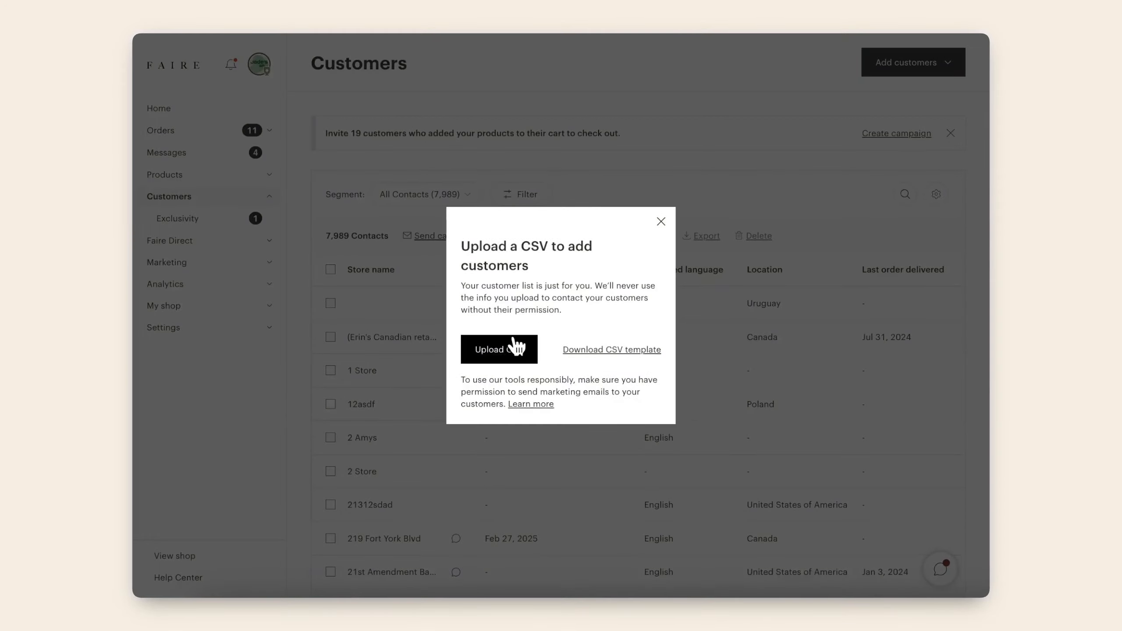
Upload a CSV file of contacts to the customer list and dismiss the import summary
{"action": "left_click", "coordinate": [509, 351]}
{"action": "double_click", "coordinate": [487, 185]}
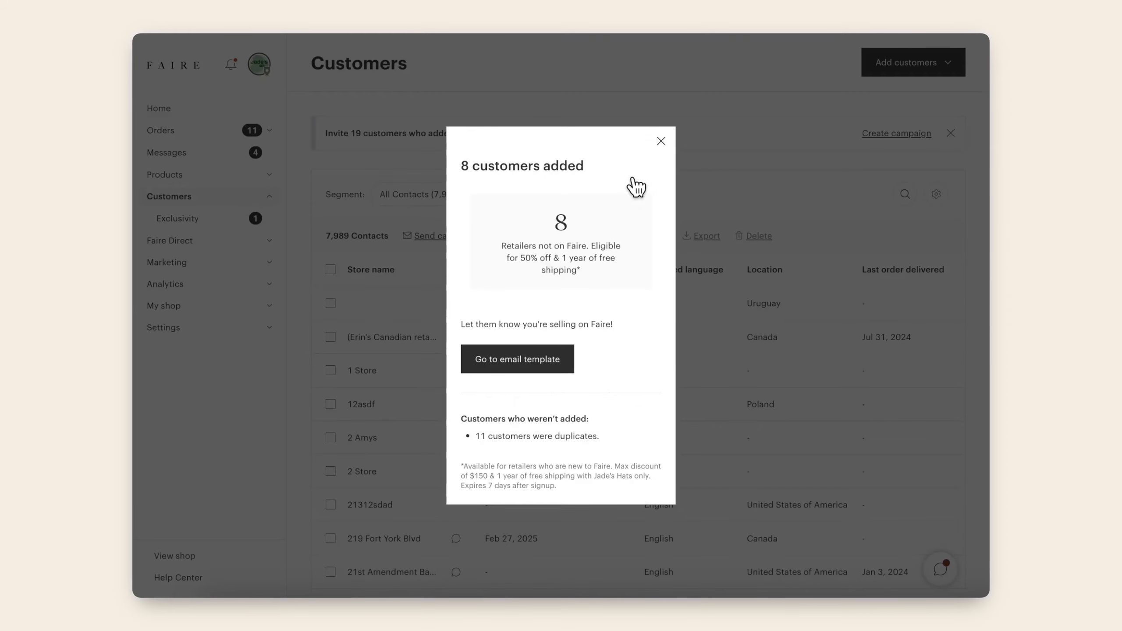
{"action": "left_click", "coordinate": [661, 142]}
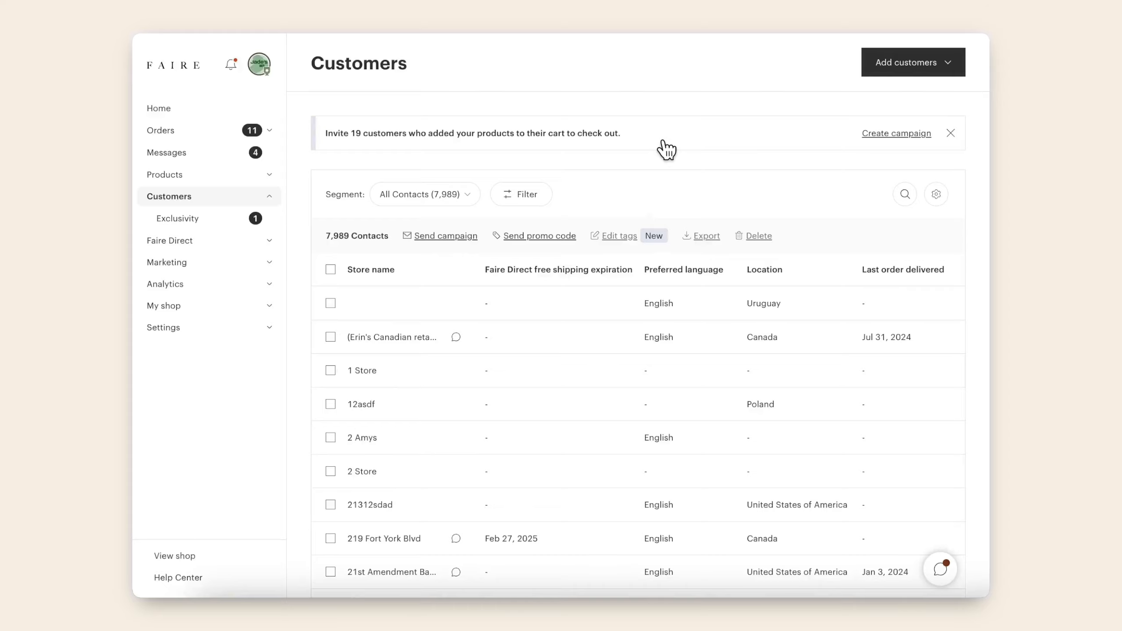
Filter the customers by the custom tag "Faire Fair 2025" and the Faire account status "Not on Faire"
{"action": "left_click", "coordinate": [535, 199]}
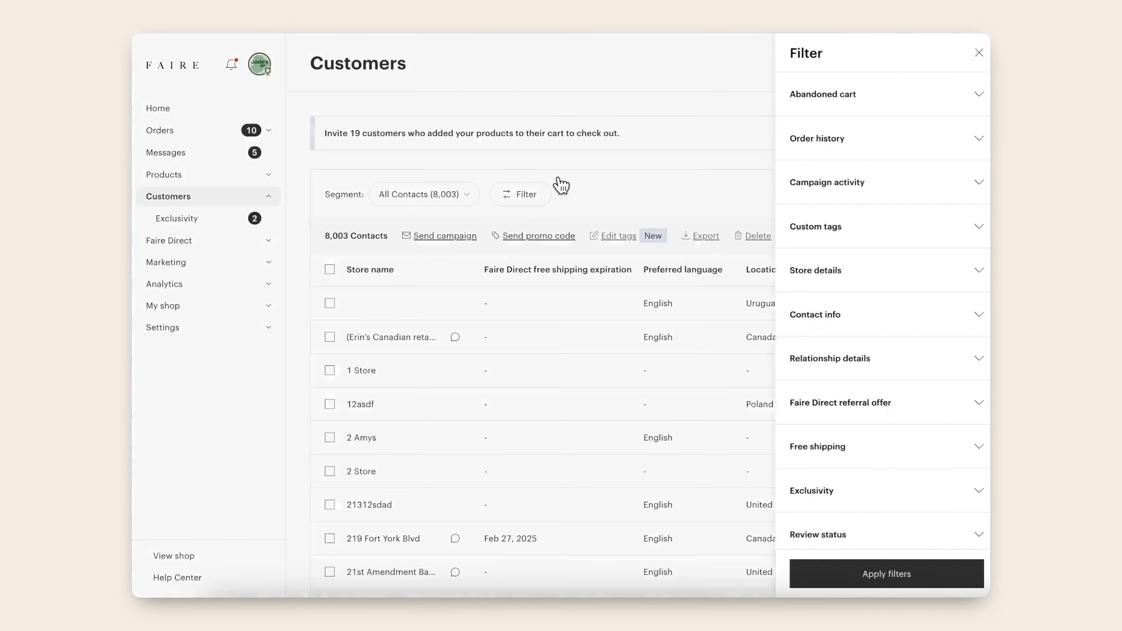
{"action": "left_click", "coordinate": [817, 228]}
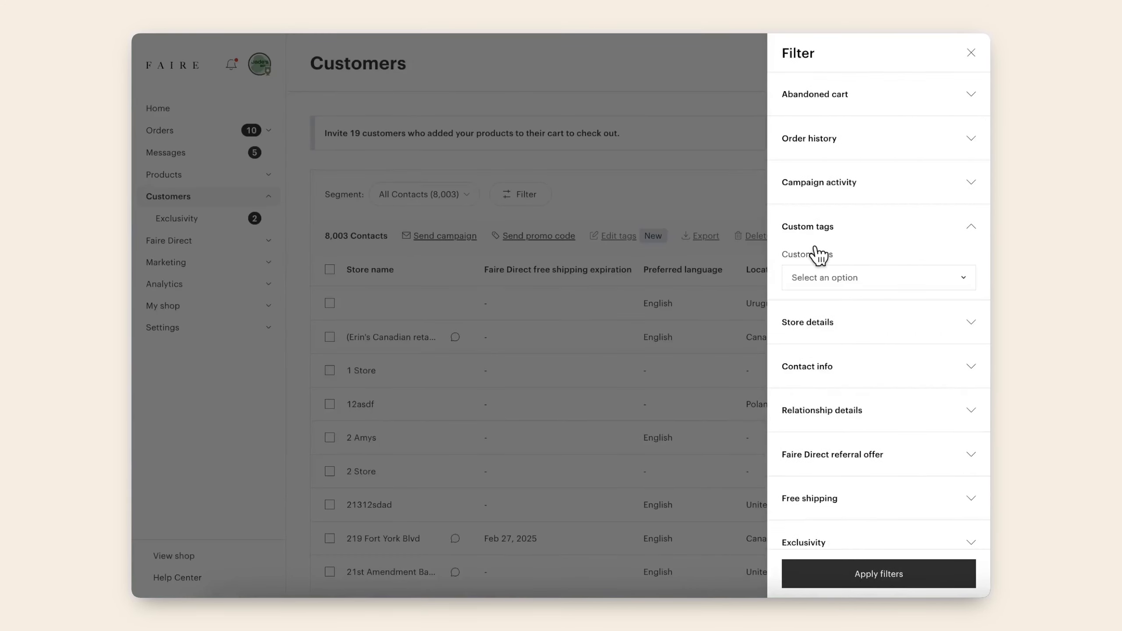
{"action": "left_click", "coordinate": [816, 277]}
{"action": "left_click", "coordinate": [828, 329]}
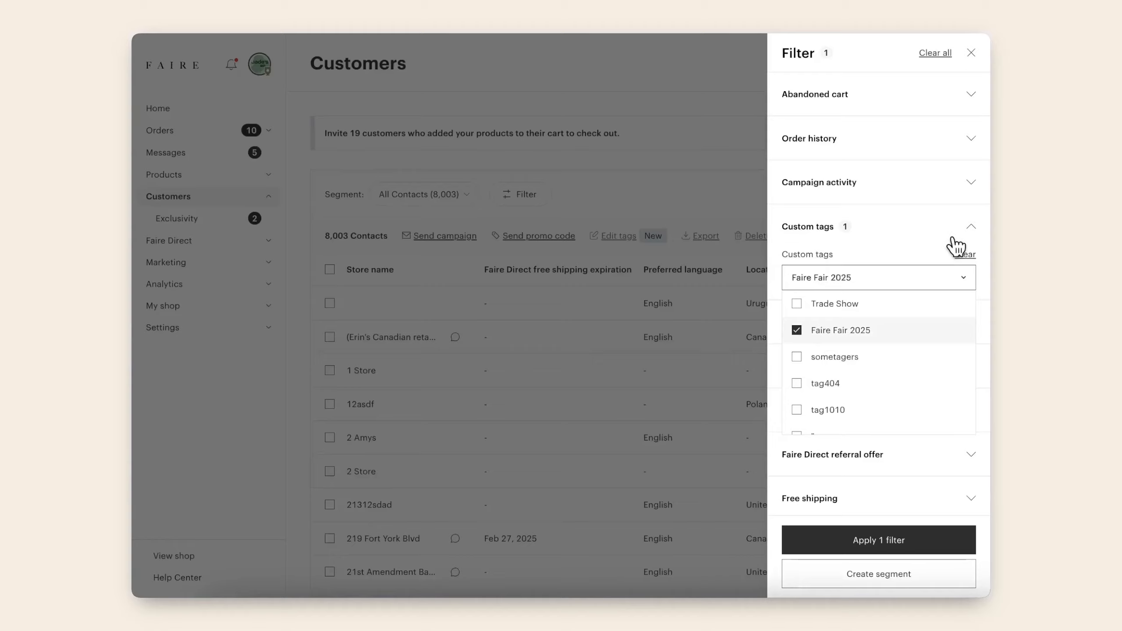
{"action": "left_click", "coordinate": [971, 234]}
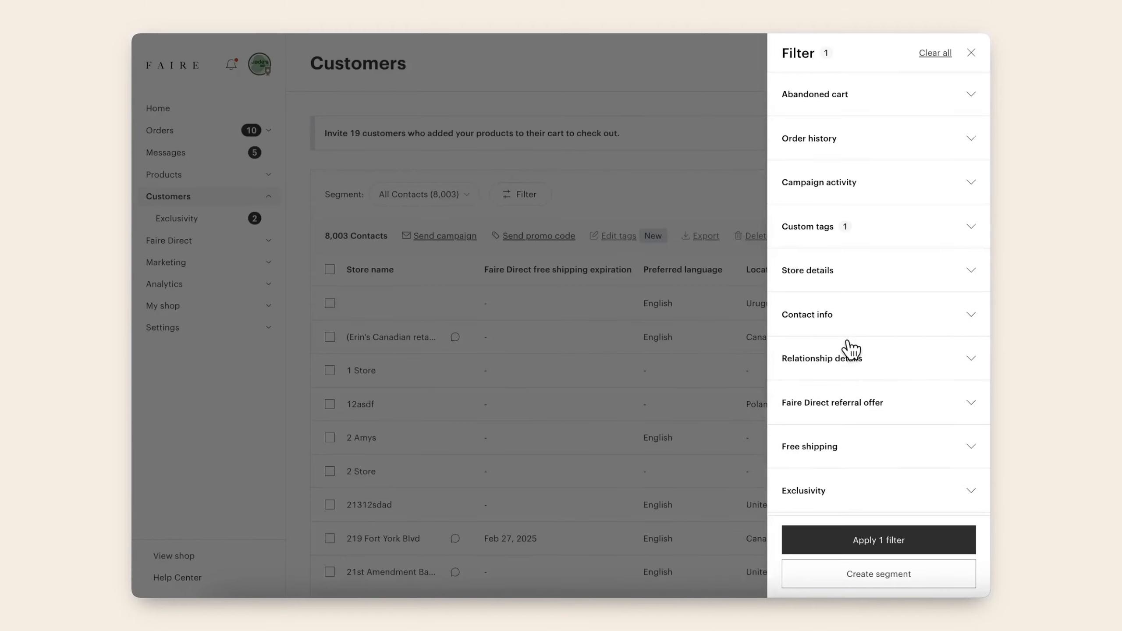
{"action": "left_click", "coordinate": [845, 362]}
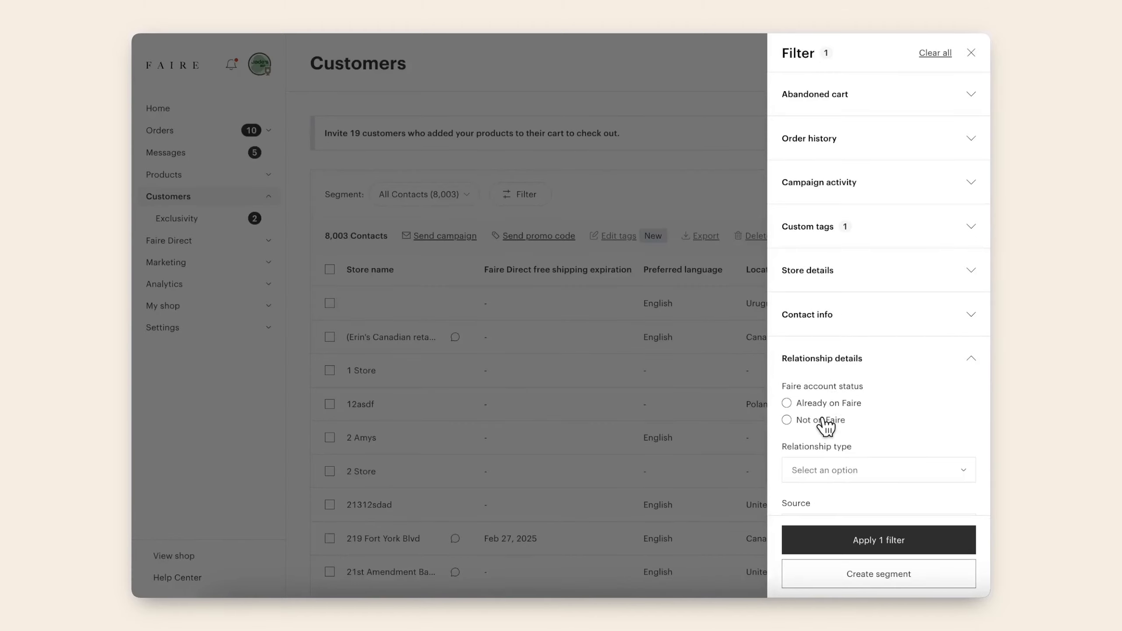
{"action": "left_click", "coordinate": [824, 424]}
Create a customer segment from the chosen filters and name it "Faire Fair 2025 Not On Faire"
{"action": "left_click", "coordinate": [877, 579]}
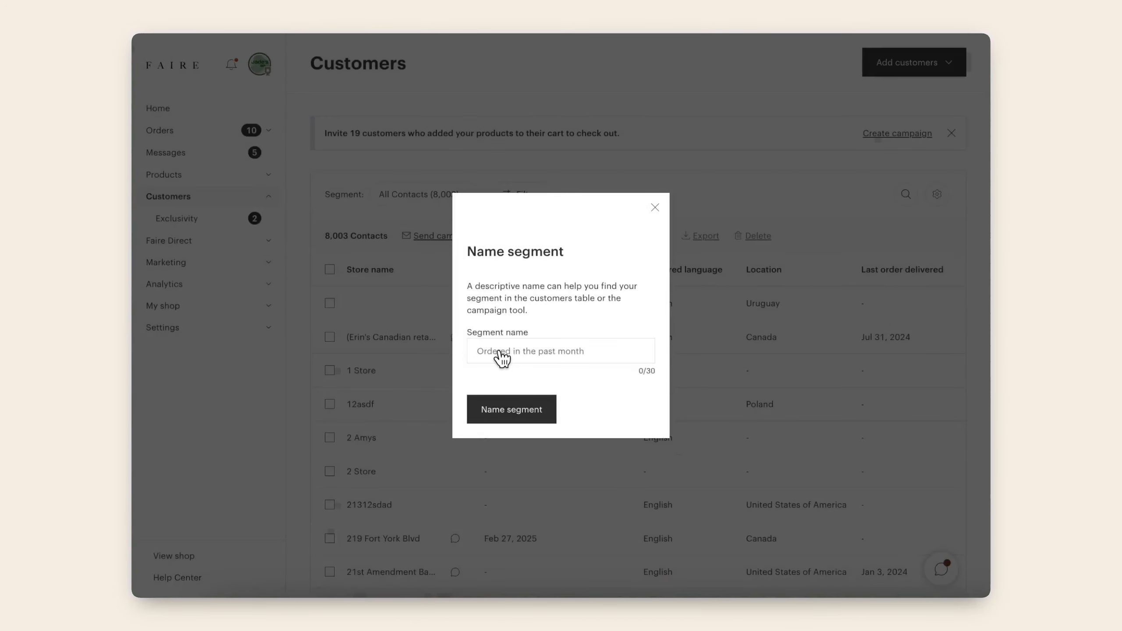
{"action": "left_click", "coordinate": [501, 355]}
{"action": "type", "text": "Faire Fair 2025 Not On Faire"}
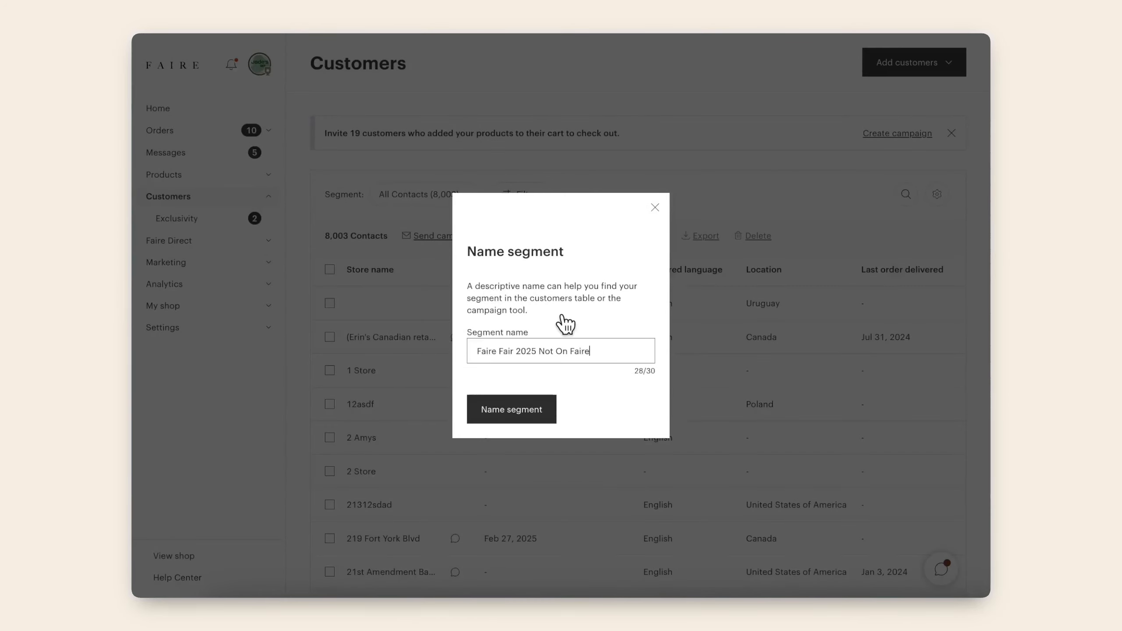
{"action": "left_click", "coordinate": [519, 418]}
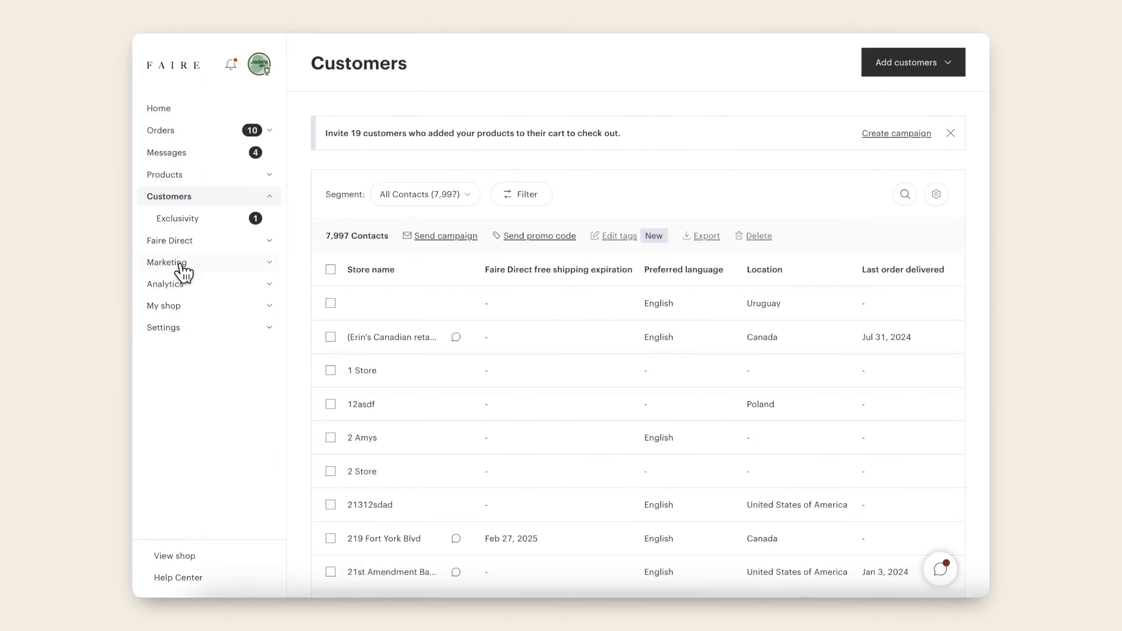
Create a new marketing campaign and rename it "Fair Faire Follow-Ups 2025"
{"action": "left_click", "coordinate": [181, 264]}
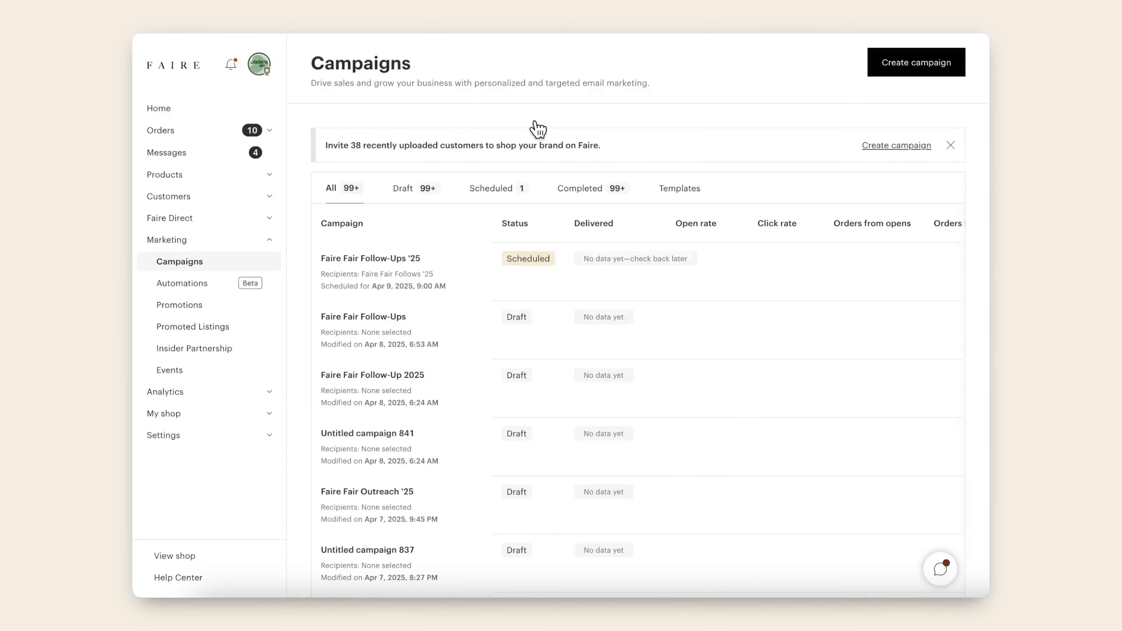
{"action": "left_click", "coordinate": [912, 67]}
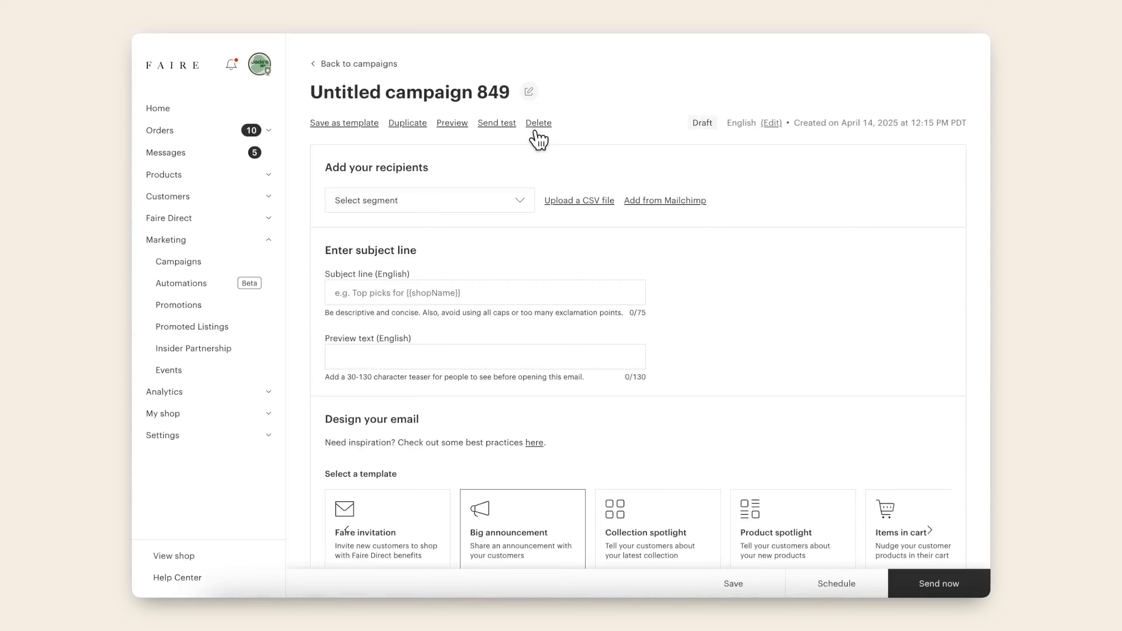
{"action": "left_click", "coordinate": [531, 94]}
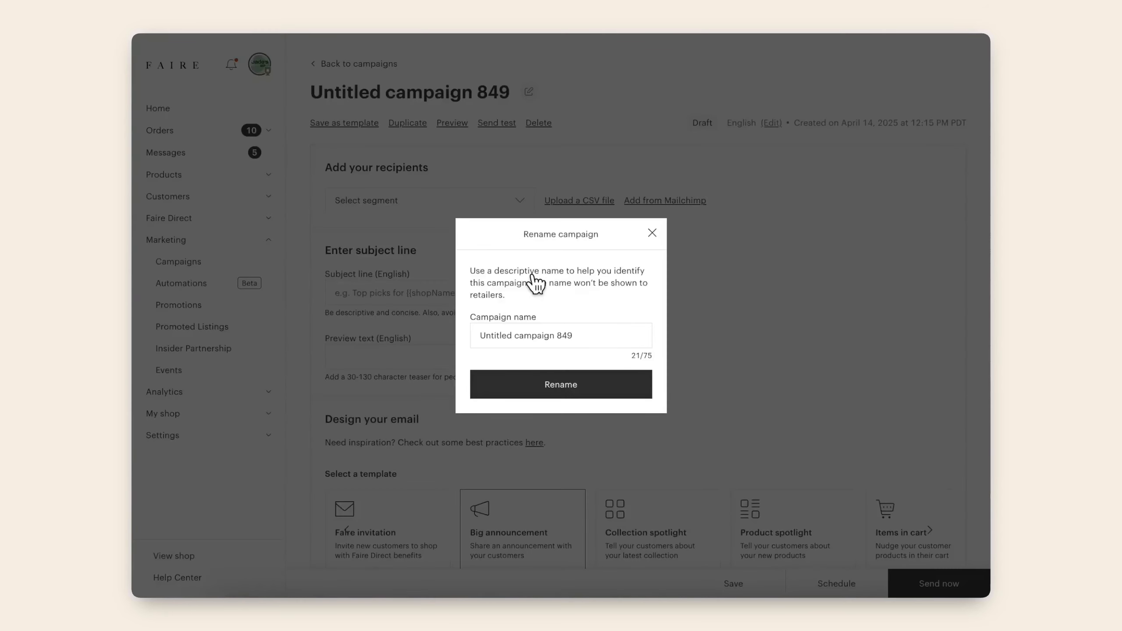
{"action": "left_click", "coordinate": [513, 340]}
{"action": "key", "text": "ctrl+a"}
{"action": "type", "text": "Fair Faire Follow-Ups 2025"}
{"action": "left_click", "coordinate": [528, 385]}
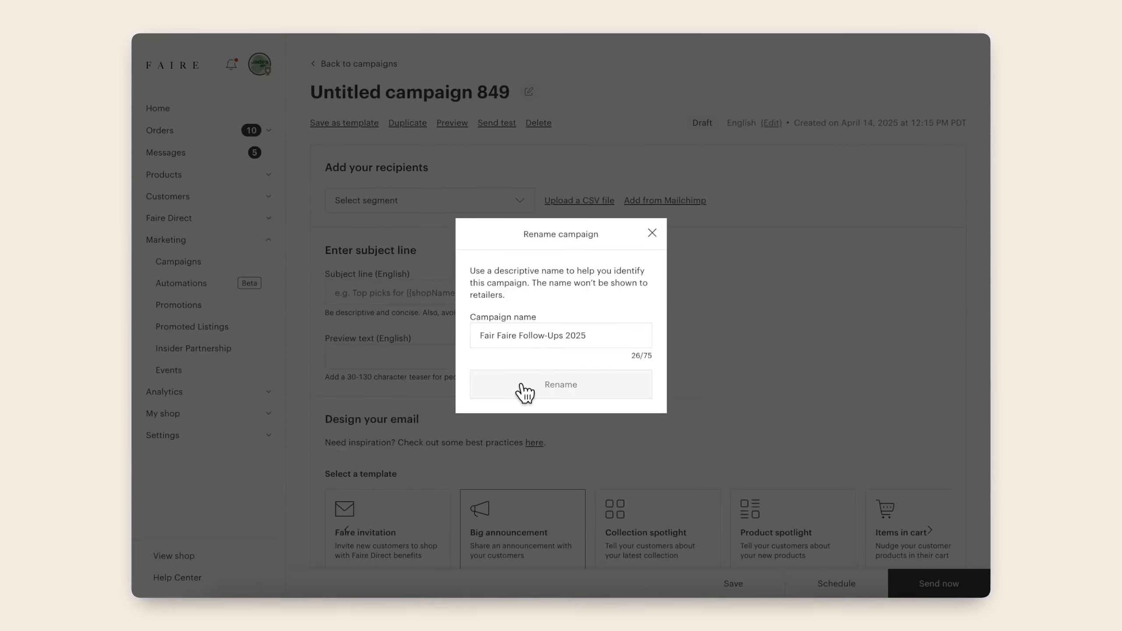
Add the "Faire Fair 2025 Not On Faire" segment as the campaign's recipients
{"action": "left_click", "coordinate": [524, 206]}
{"action": "scroll", "coordinate": [490, 283], "scroll_direction": "down", "scroll_amount": 10}
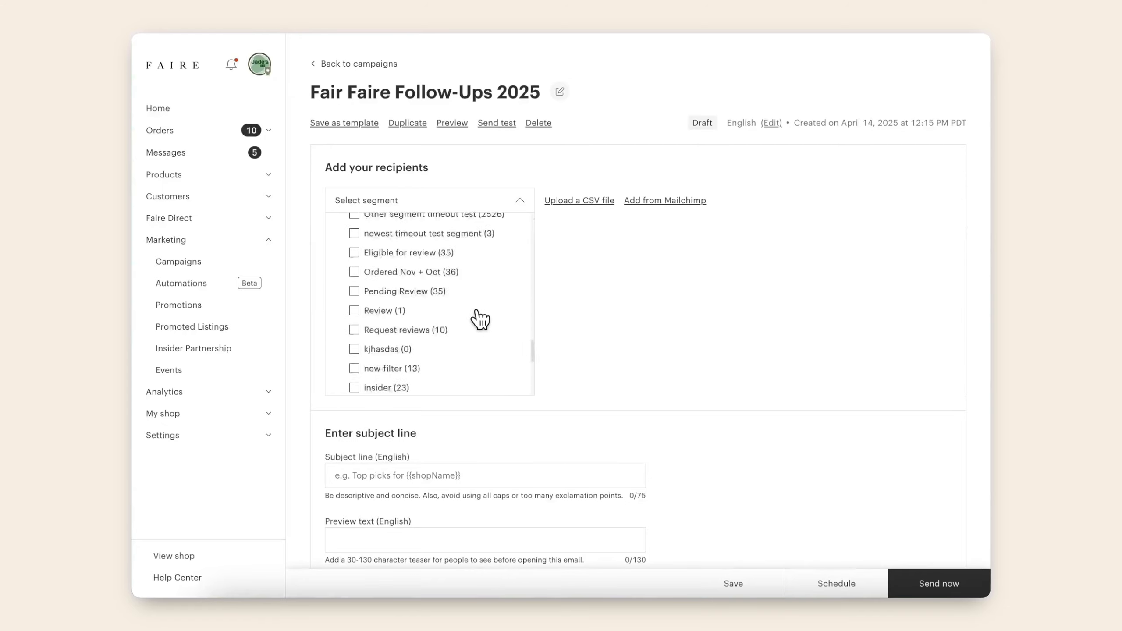
{"action": "left_click", "coordinate": [437, 380]}
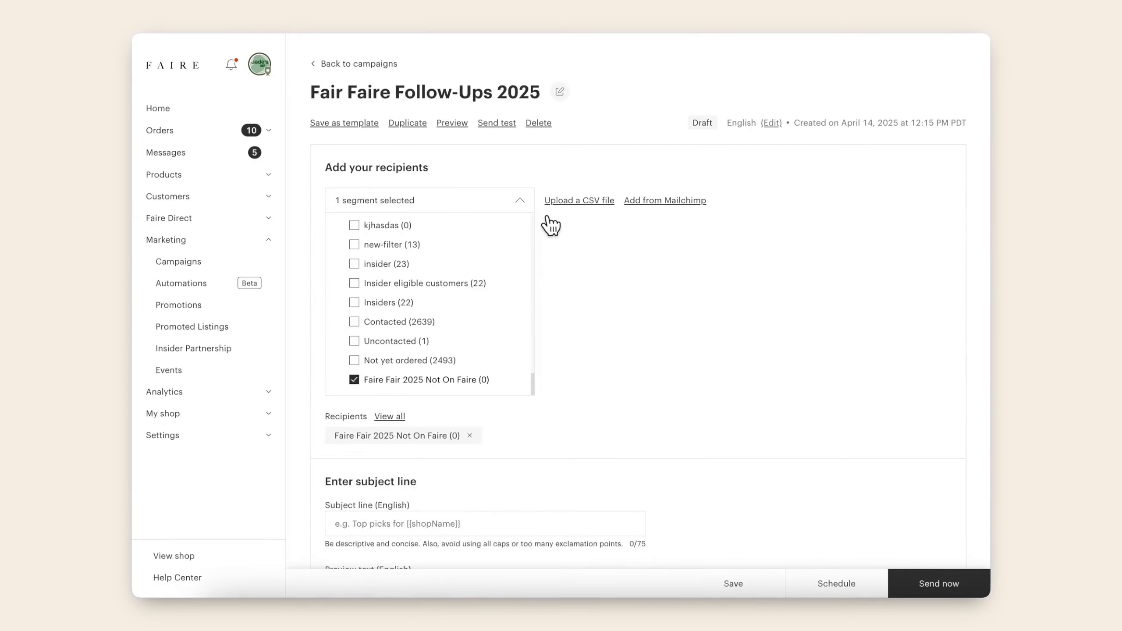
{"action": "left_click", "coordinate": [539, 240]}
Switch the campaign email to the Faire invitation template, replacing the existing content
{"action": "scroll", "coordinate": [556, 351], "scroll_direction": "down", "scroll_amount": 10}
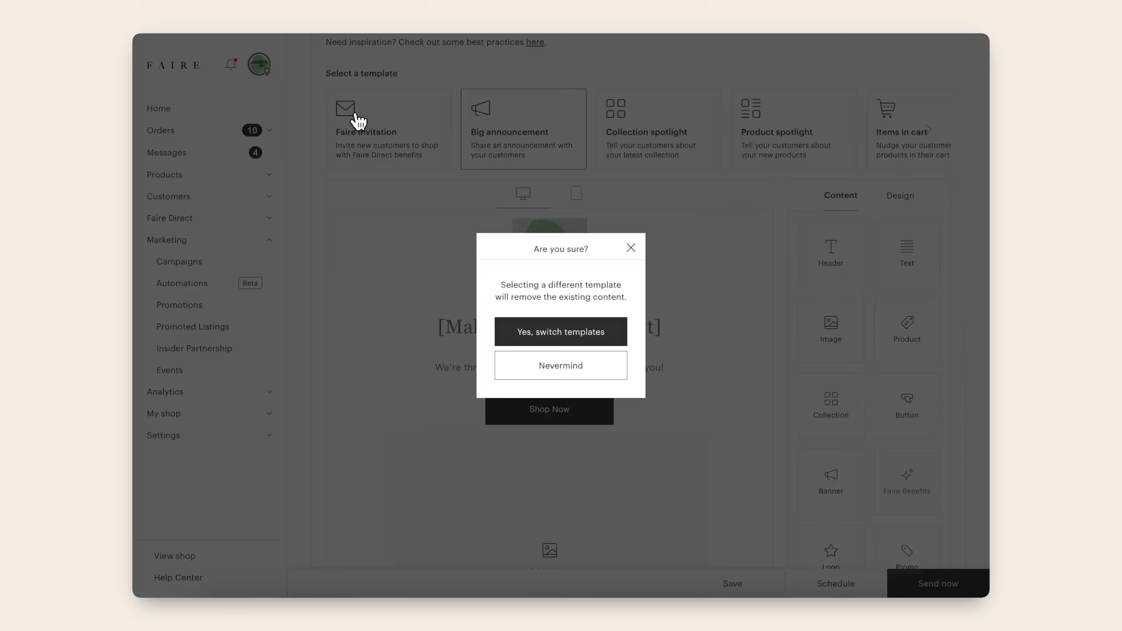
{"action": "left_click", "coordinate": [359, 118]}
{"action": "left_click", "coordinate": [550, 332]}
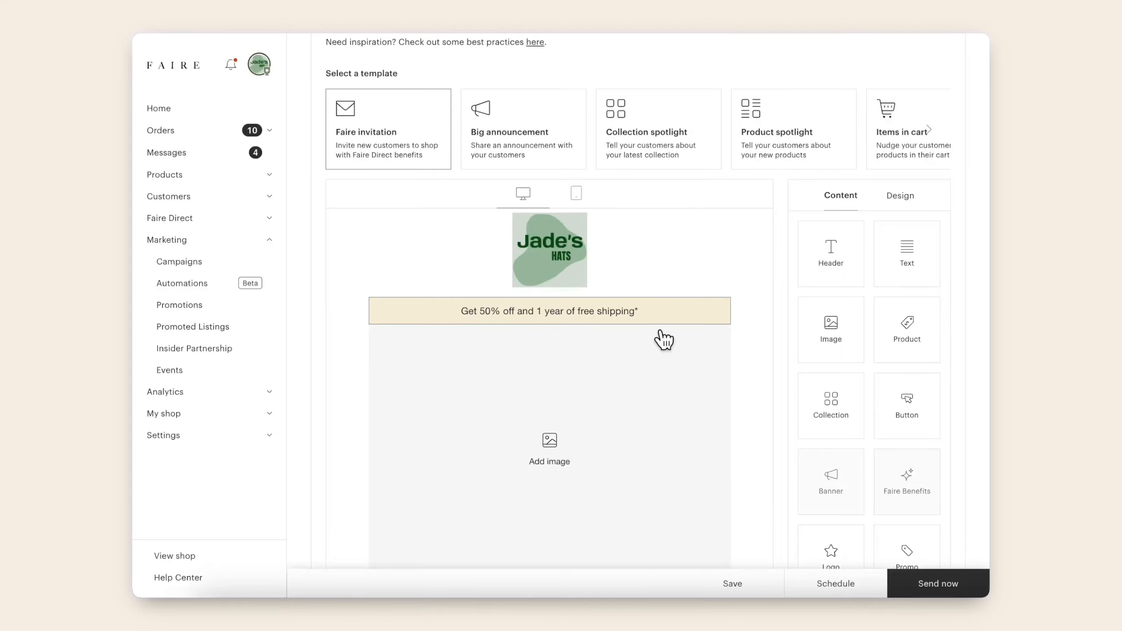
Look through the invitation template and set the email's body color to #d5dfd6
{"action": "scroll", "coordinate": [663, 339], "scroll_direction": "down", "scroll_amount": 15}
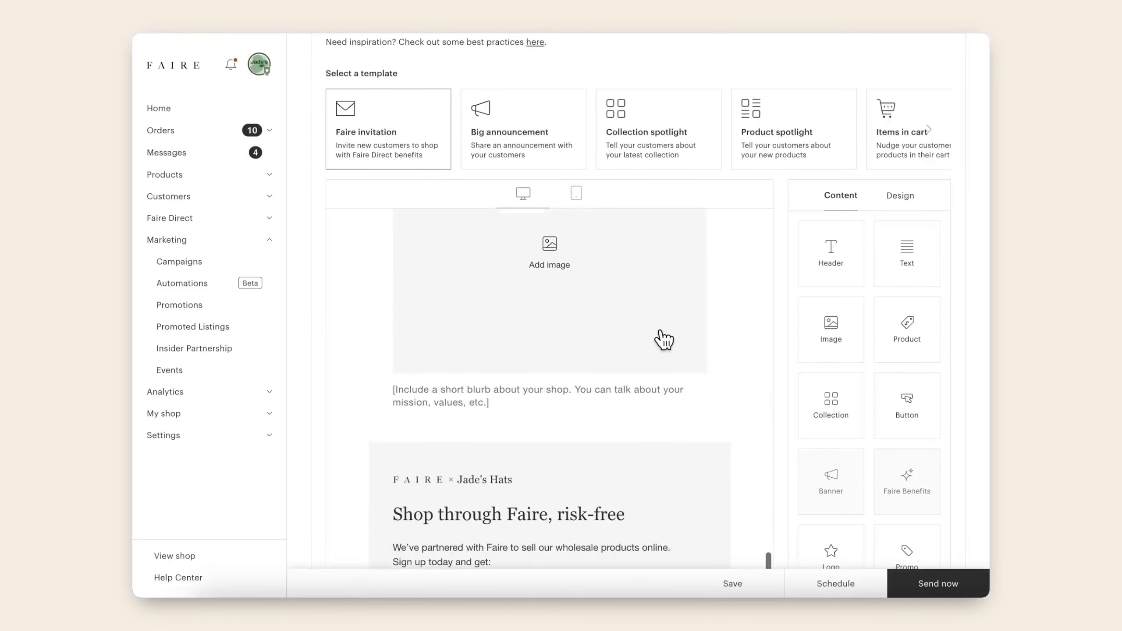
{"action": "scroll", "coordinate": [662, 339], "scroll_direction": "down", "scroll_amount": 4}
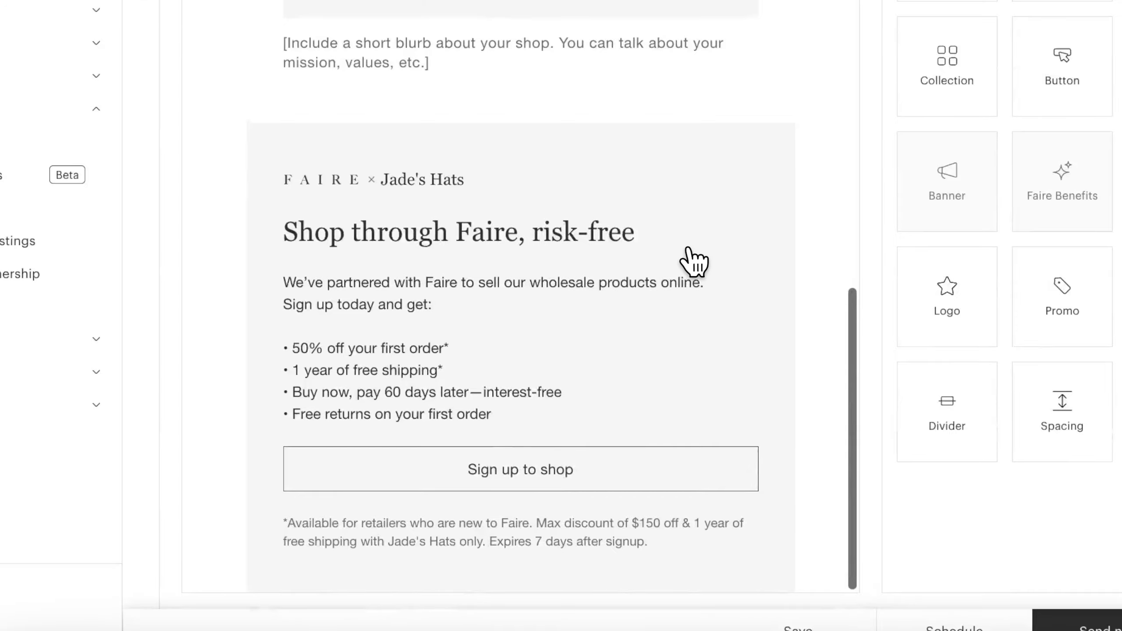
{"action": "scroll", "coordinate": [664, 336], "scroll_direction": "up", "scroll_amount": 15}
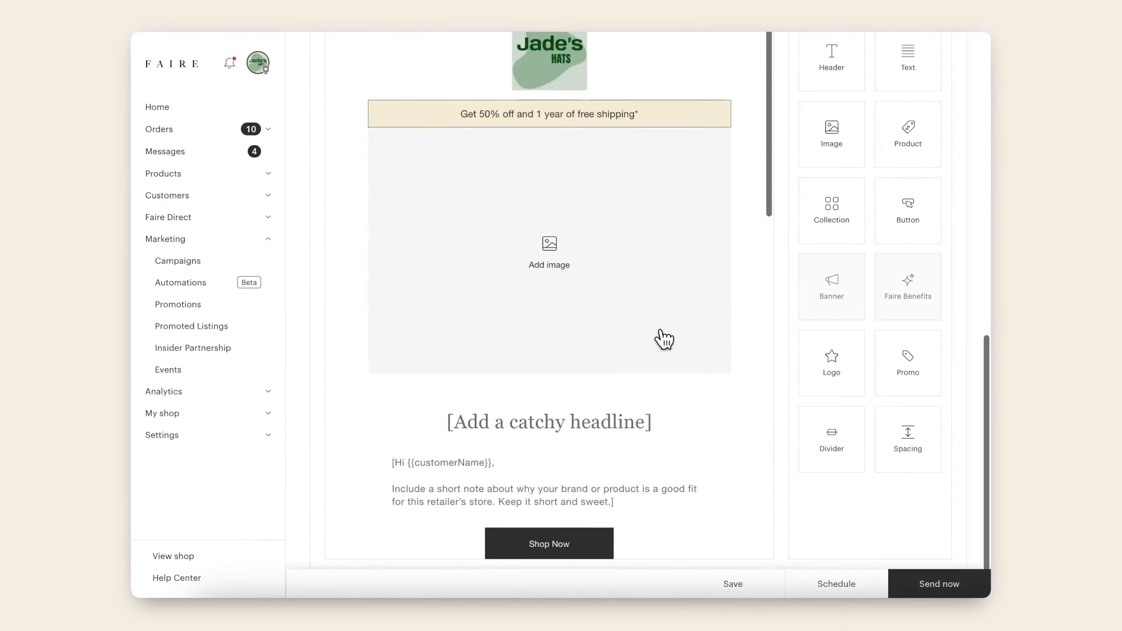
{"action": "scroll", "coordinate": [664, 338], "scroll_direction": "up", "scroll_amount": 3}
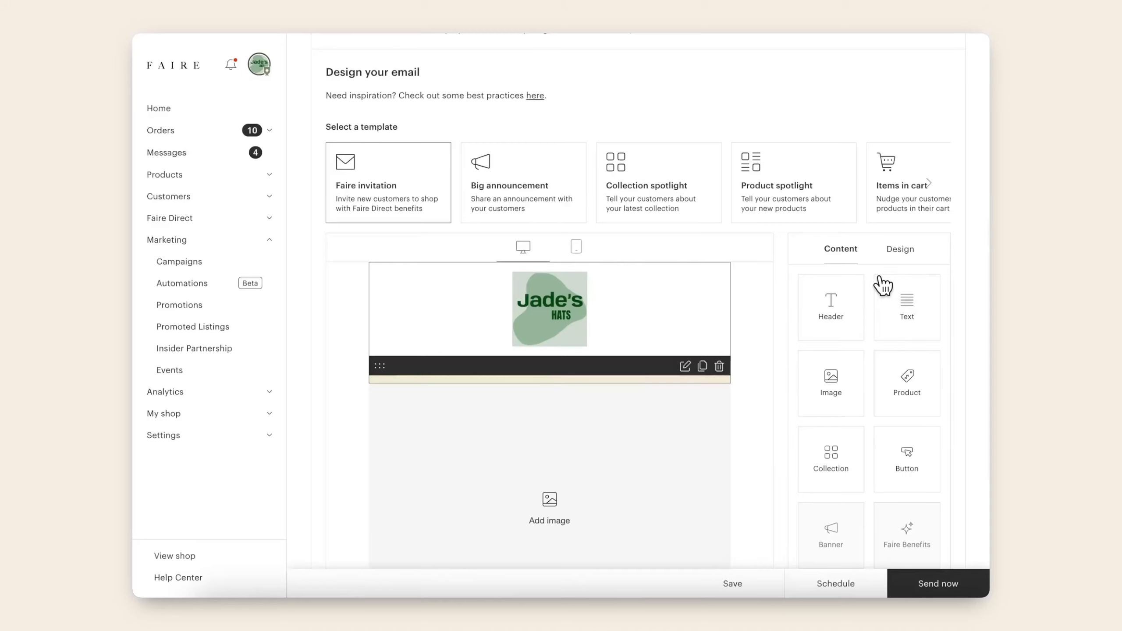
{"action": "left_click", "coordinate": [901, 259]}
{"action": "left_click", "coordinate": [929, 287]}
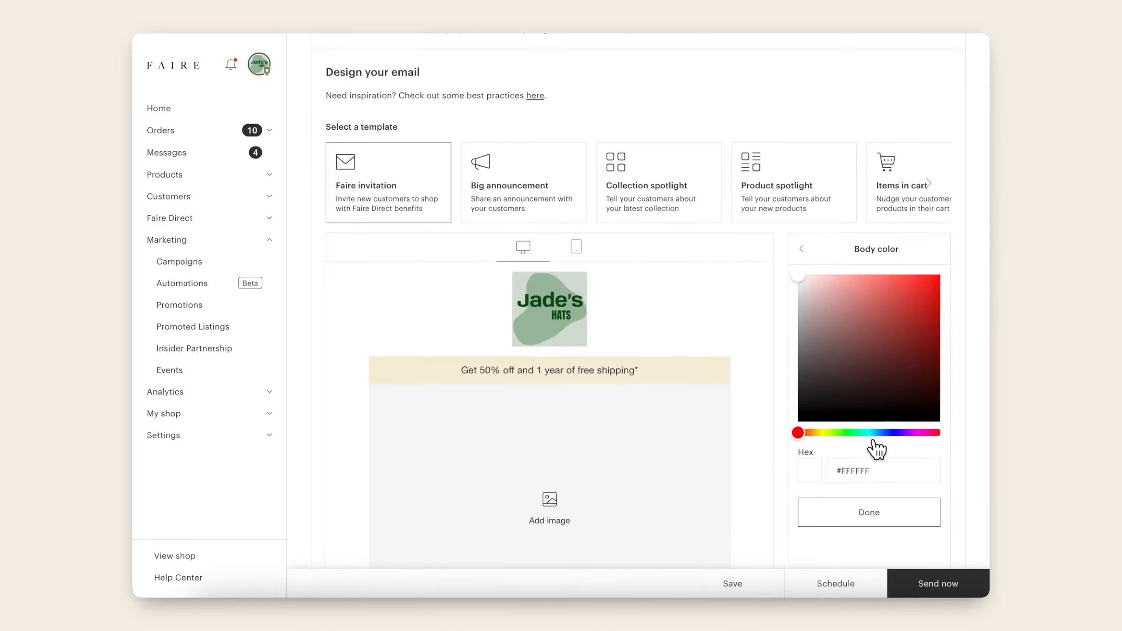
{"action": "triple_click", "coordinate": [872, 471]}
{"action": "type", "text": "#d5dfd6"}
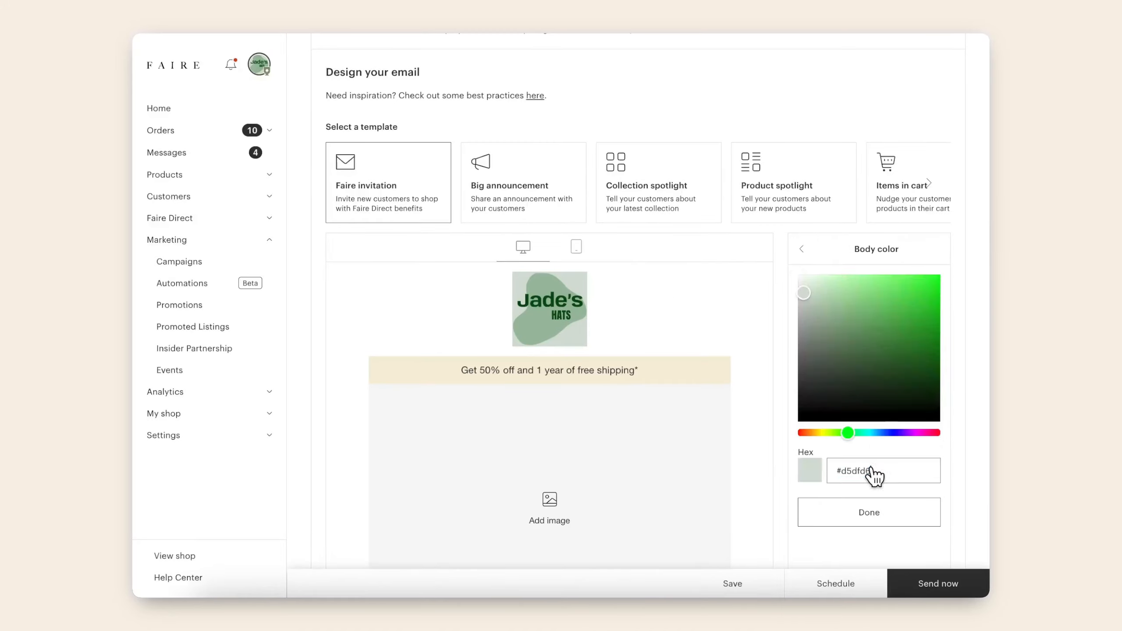
{"action": "left_click", "coordinate": [869, 512]}
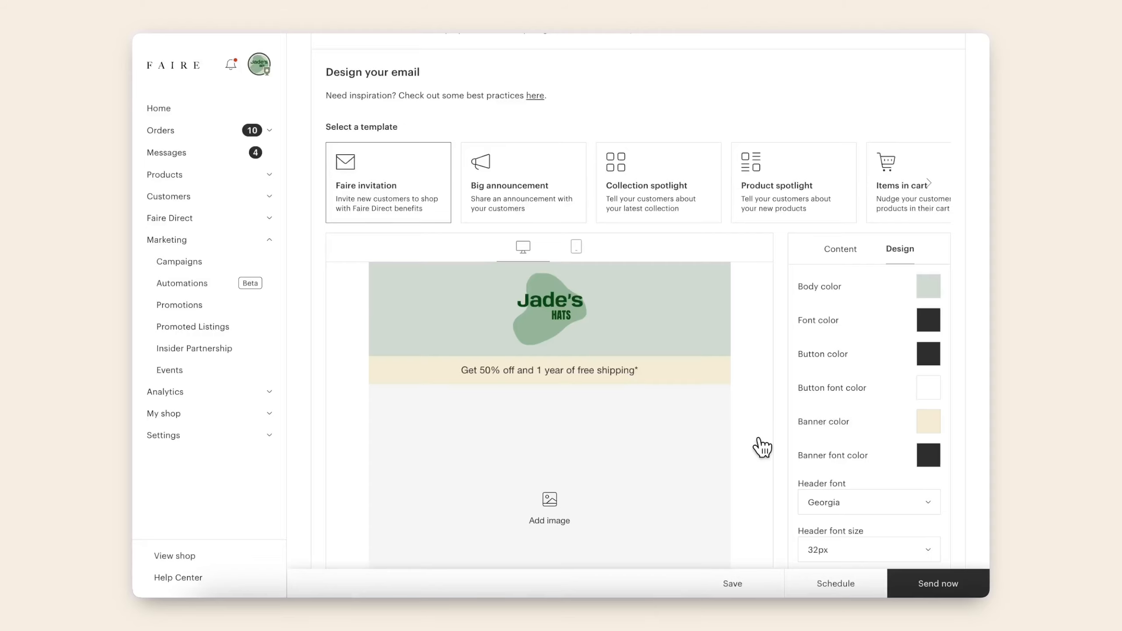
Set the email's header font to Helvetica Neue and its body font to Georgia
{"action": "scroll", "coordinate": [762, 447], "scroll_direction": "down", "scroll_amount": 5}
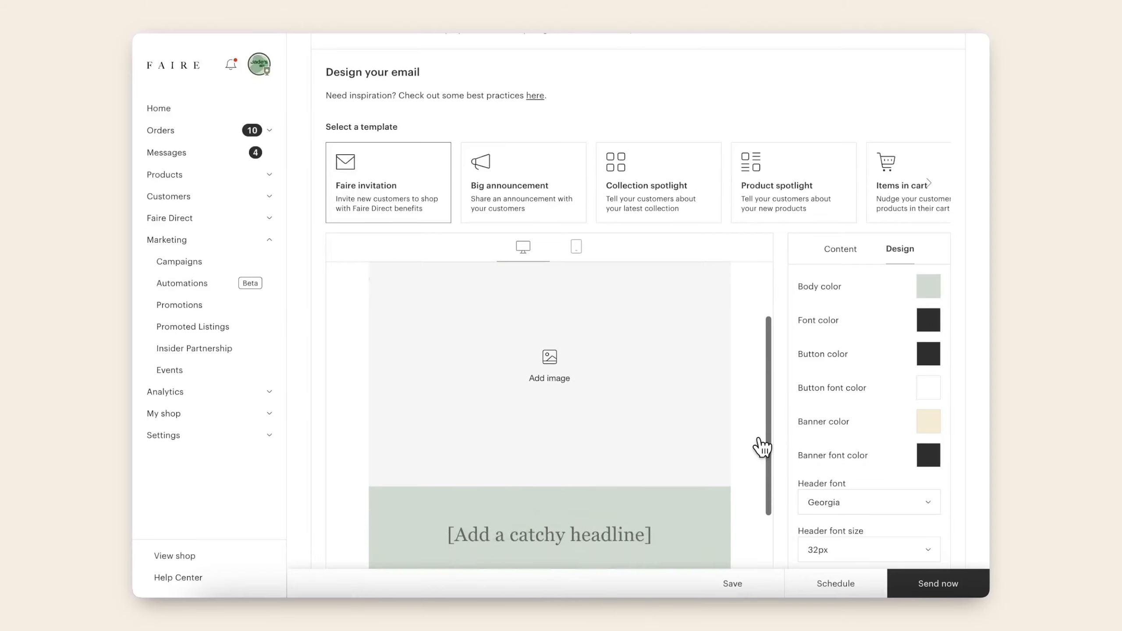
{"action": "scroll", "coordinate": [762, 447], "scroll_direction": "down", "scroll_amount": 7}
{"action": "mouse_move", "coordinate": [594, 351]}
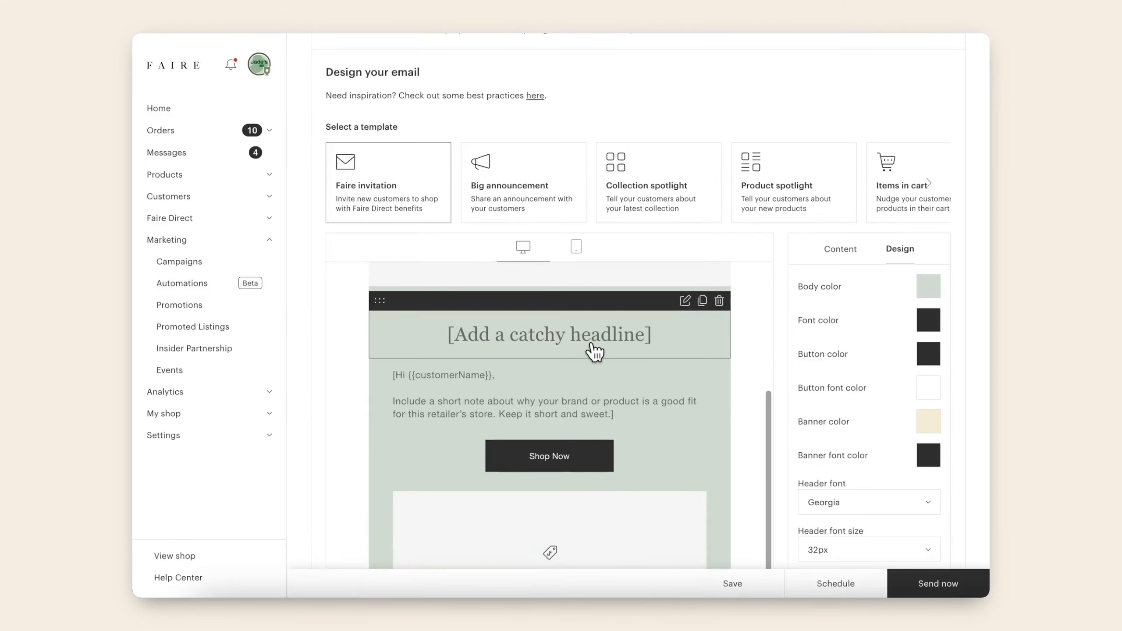
{"action": "scroll", "coordinate": [880, 517], "scroll_direction": "down", "scroll_amount": 2}
{"action": "left_click", "coordinate": [863, 451]}
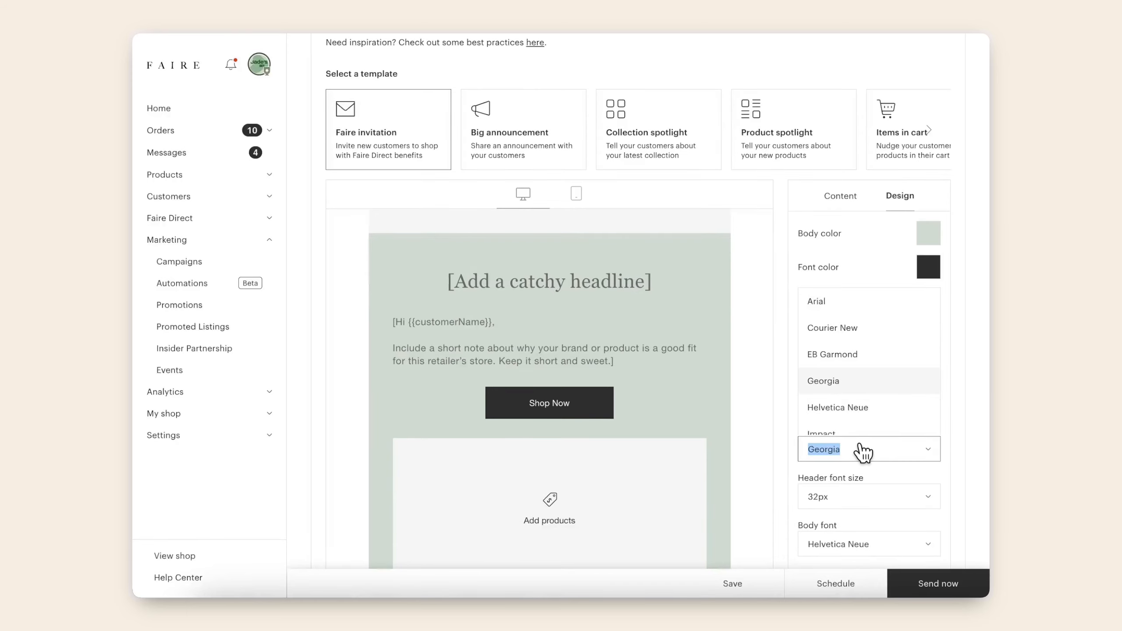
{"action": "left_click", "coordinate": [837, 416]}
{"action": "scroll", "coordinate": [753, 490], "scroll_direction": "down", "scroll_amount": 4}
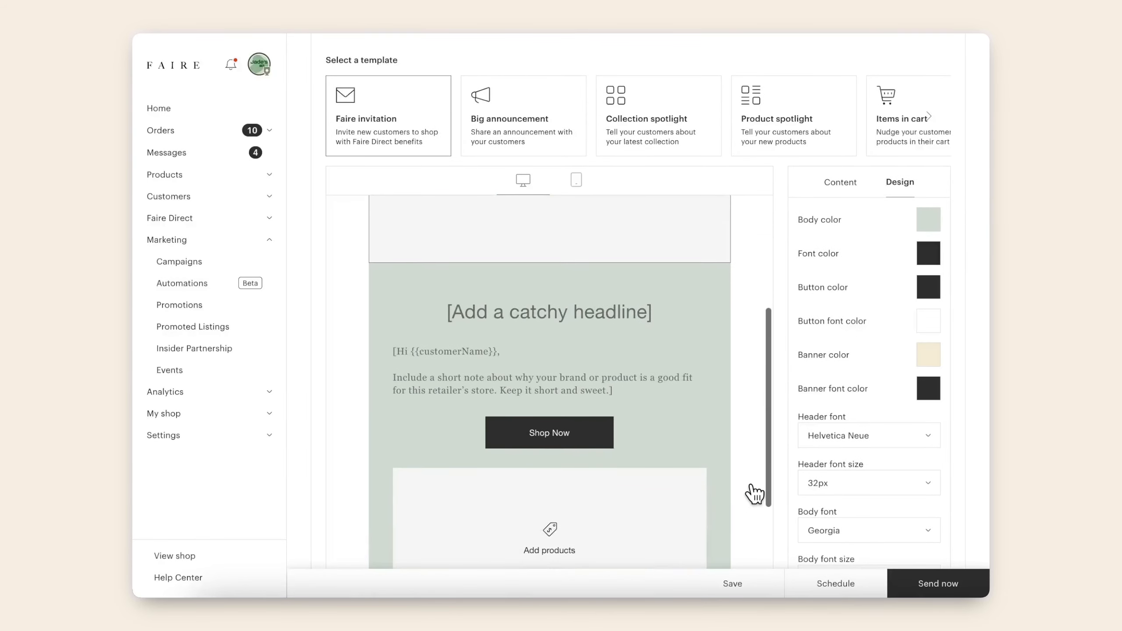
Replace the placeholder headline of the email with "Shop Jade's Hats On Faire"
{"action": "left_click", "coordinate": [509, 318]}
{"action": "triple_click", "coordinate": [508, 321]}
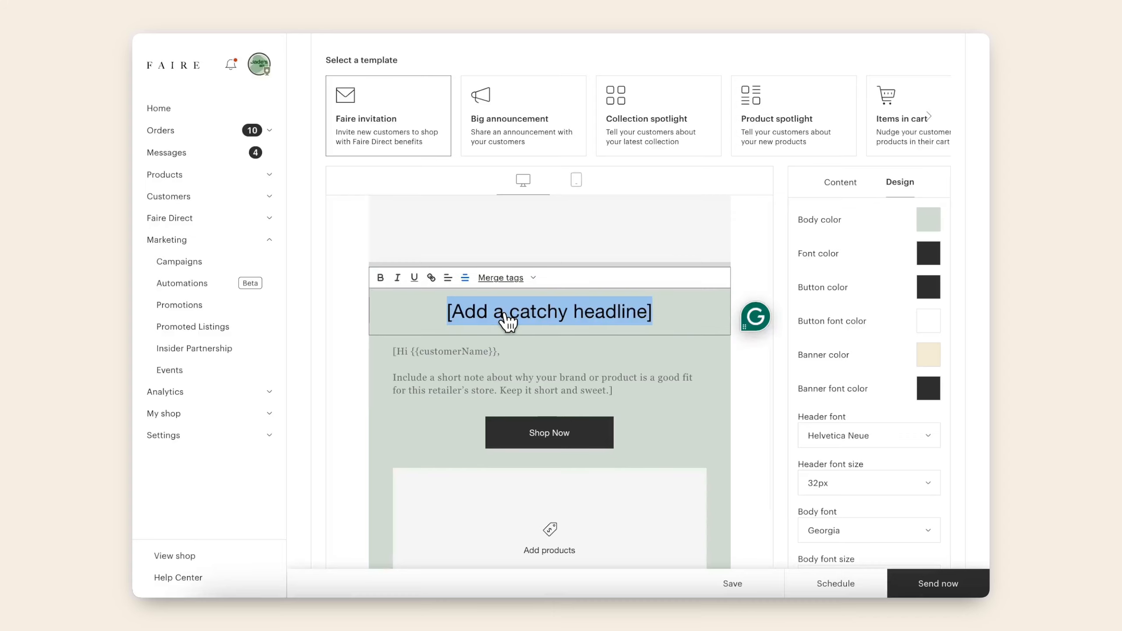
{"action": "type", "text": "Shop Jade's Hats On Faire"}
Remove the bracket before the greeting and replace the placeholder note with a message starting "It was so great meeting you in person at Faire Fair last week."
{"action": "scroll", "coordinate": [491, 345], "scroll_direction": "down", "scroll_amount": 2}
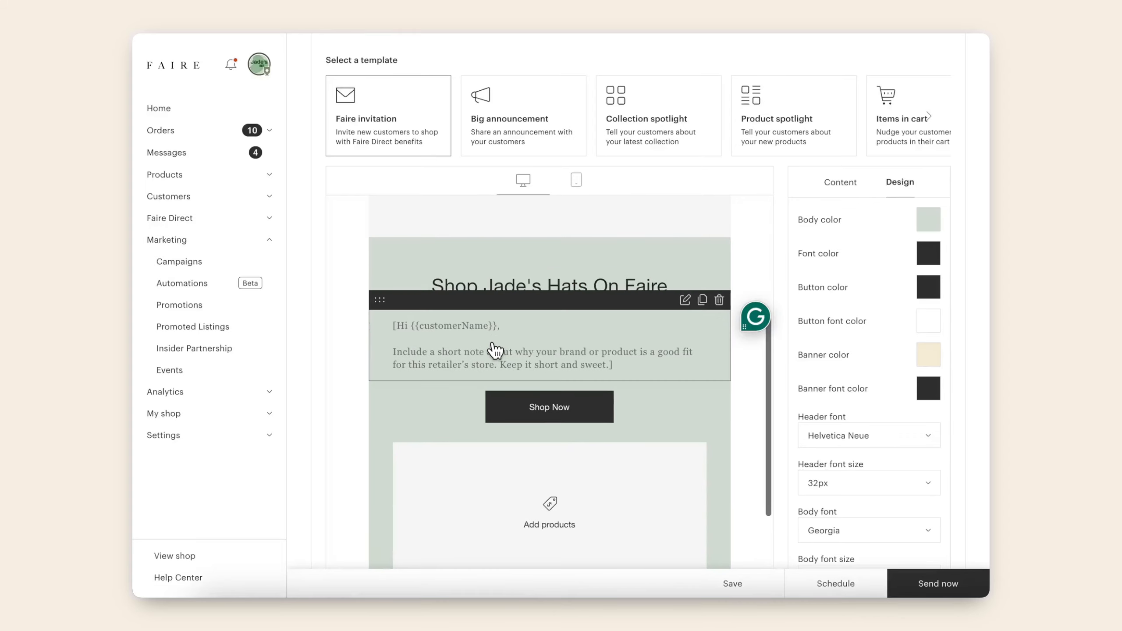
{"action": "left_click", "coordinate": [495, 350]}
{"action": "key", "text": "BackSpace"}
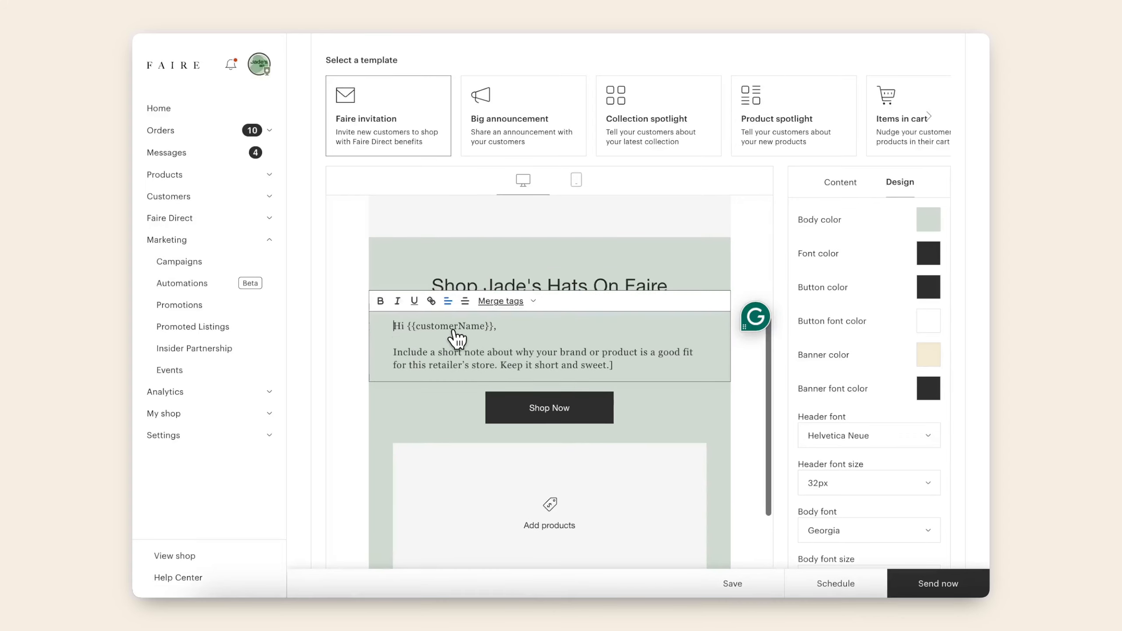
{"action": "left_click_drag", "start_coordinate": [636, 369], "coordinate": [389, 365]}
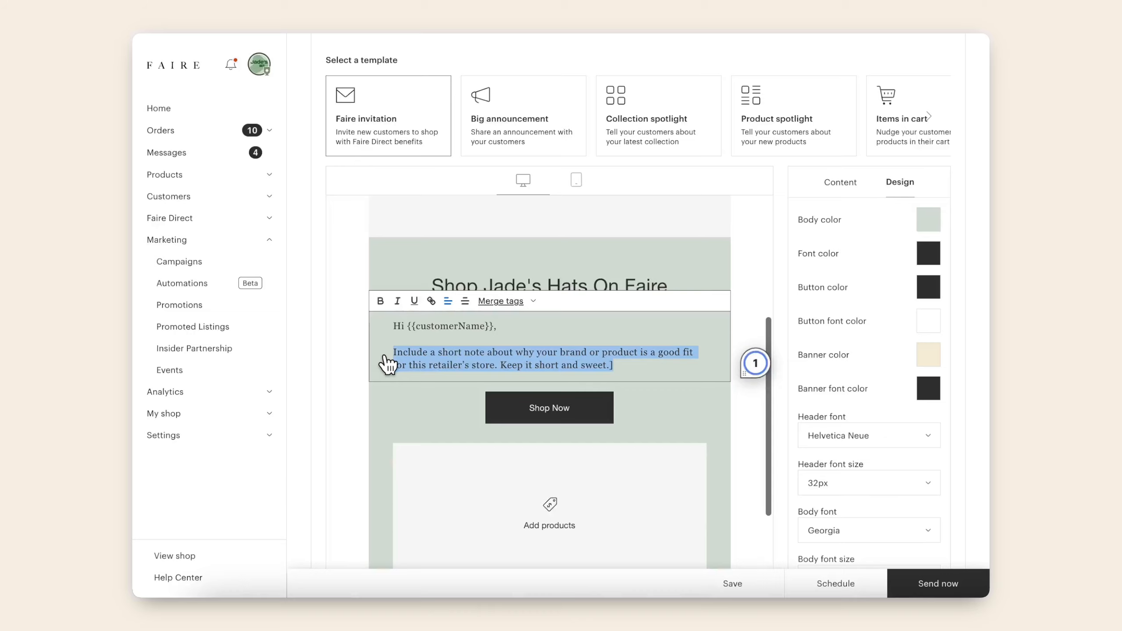
{"action": "type", "text": "It was so great meeting you in person at Faire Fair last week. We wanted to let you know that you can explore our entire line and place orders with us through Faire Direct!"}
Replace the "[About your brand]" heading of the email with "More about Jade's Hats"
{"action": "scroll", "coordinate": [396, 401], "scroll_direction": "down", "scroll_amount": 5}
{"action": "scroll", "coordinate": [402, 419], "scroll_direction": "down", "scroll_amount": 4}
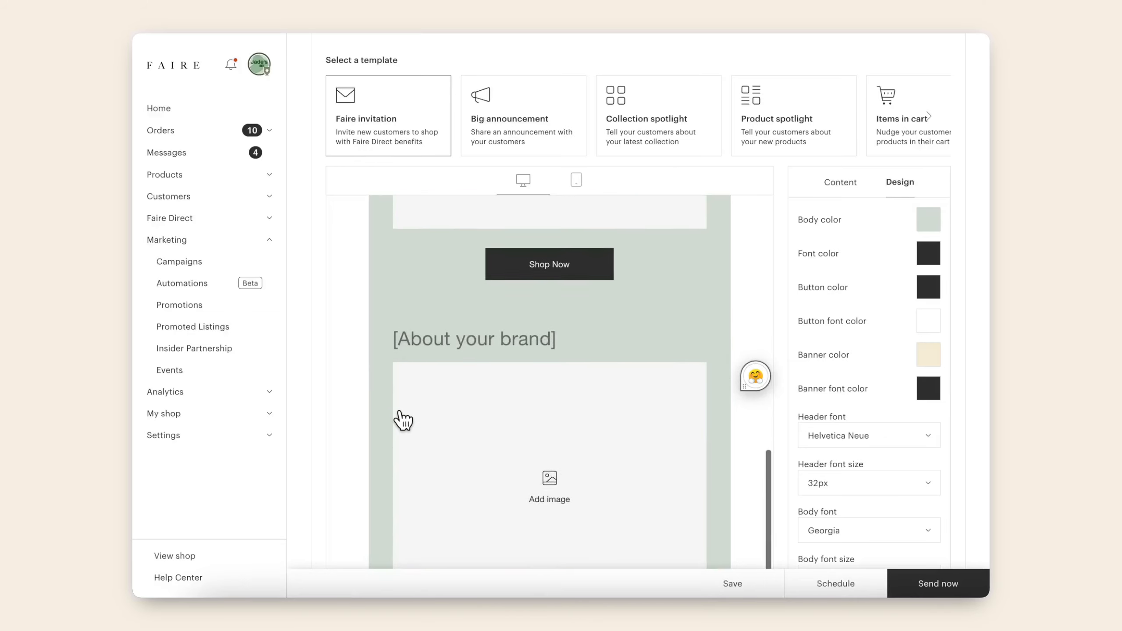
{"action": "triple_click", "coordinate": [430, 278]}
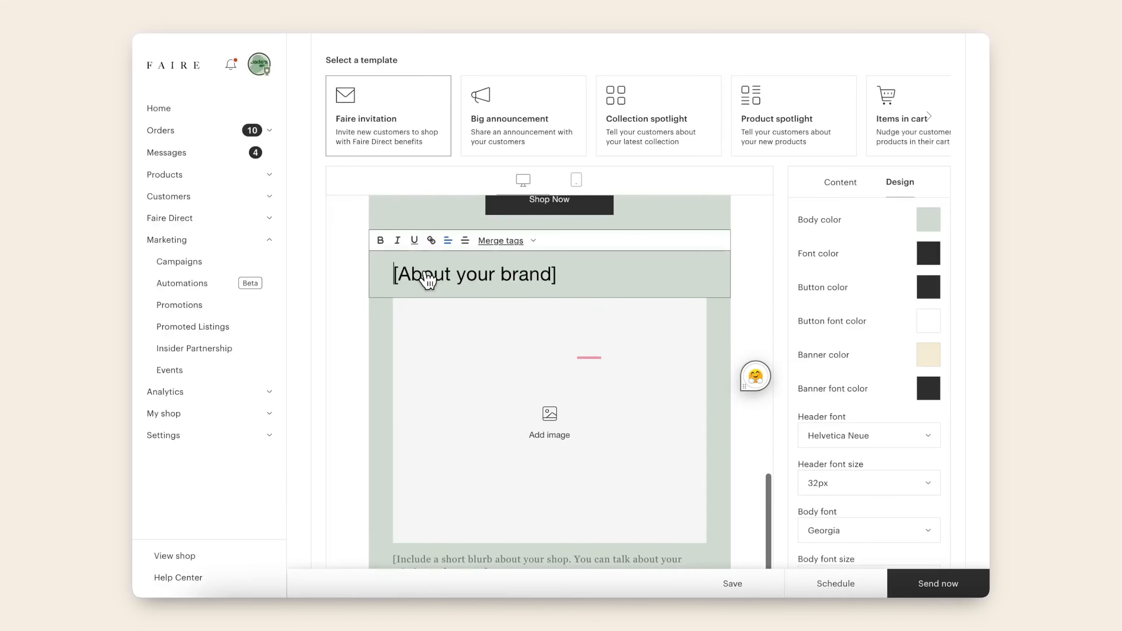
{"action": "type", "text": "More about Jade's Hats"}
Replace the placeholder shop blurb with a brand description starting "Founded with a love for laid-back style and timeless design, Jade's Hats is a small, women-owned brand"
{"action": "scroll", "coordinate": [626, 421], "scroll_direction": "down", "scroll_amount": 3}
{"action": "left_click", "coordinate": [459, 441]}
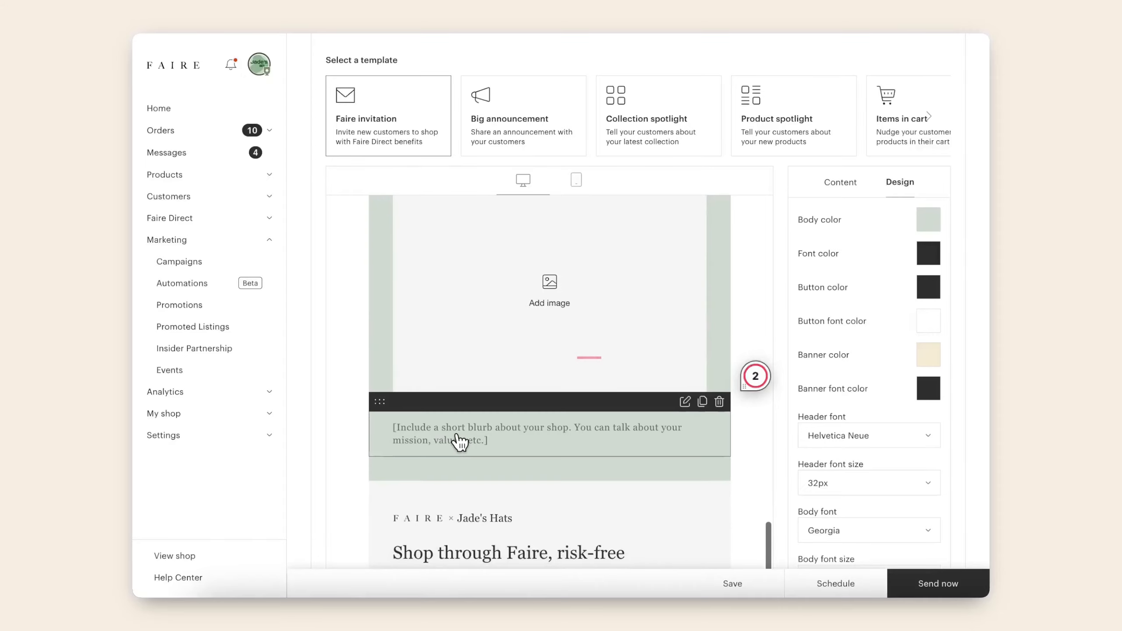
{"action": "triple_click", "coordinate": [458, 441]}
{"action": "type", "text": "Founded with a love for laid-back style and timeless design, Jade's Hats is a small, women-owned brand based in California. Every piece is crafted to blend form and function—versatile enough for everyday wear, yet elevated enough to make a statement."}
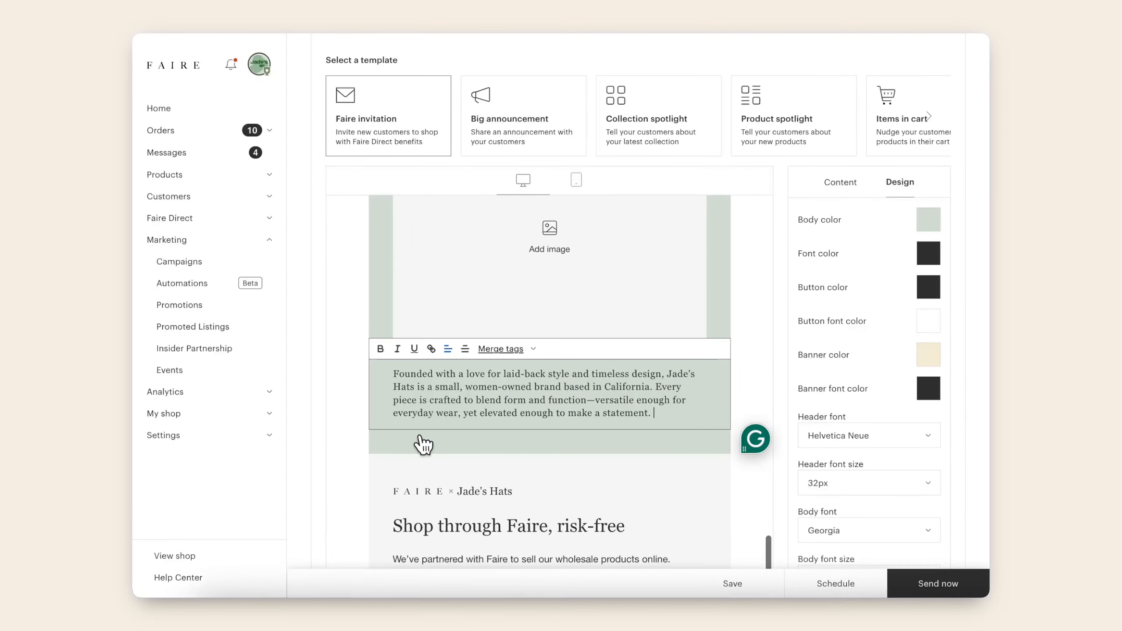
{"action": "scroll", "coordinate": [423, 444], "scroll_direction": "down", "scroll_amount": 1}
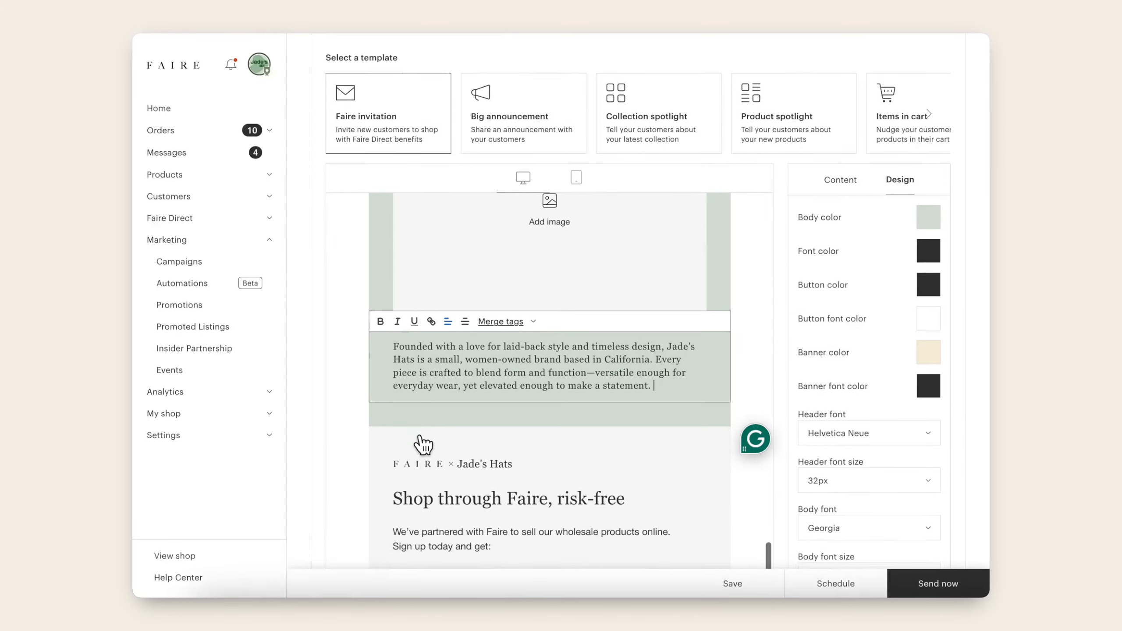
{"action": "scroll", "coordinate": [425, 448], "scroll_direction": "down", "scroll_amount": 3}
Personalize the offer banner to read "{{customerName}}, get 50% off and 1 year of free shipping*", using the customer name merge tag
{"action": "scroll", "coordinate": [439, 413], "scroll_direction": "up", "scroll_amount": 15}
{"action": "scroll", "coordinate": [438, 414], "scroll_direction": "up", "scroll_amount": 5}
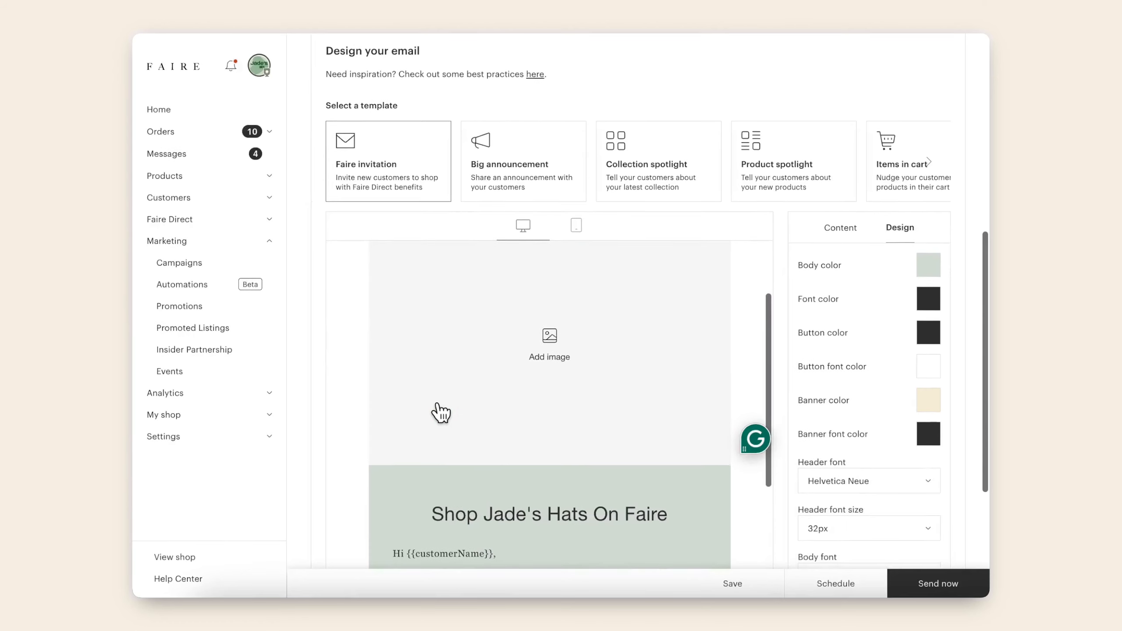
{"action": "left_click", "coordinate": [531, 363]}
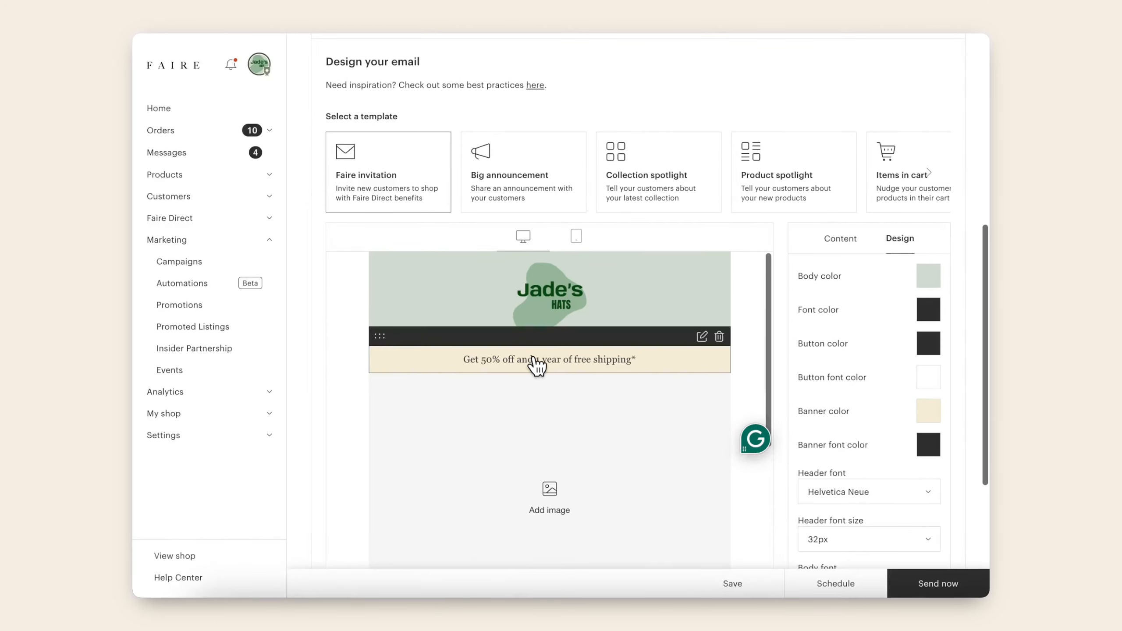
{"action": "left_click", "coordinate": [702, 337]}
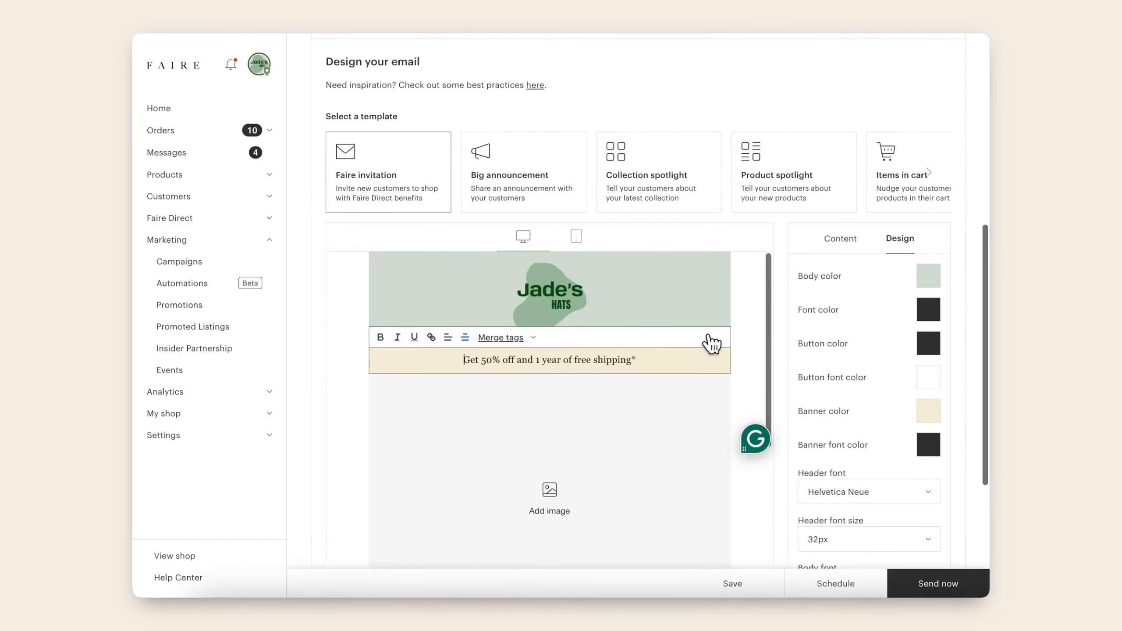
{"action": "left_click", "coordinate": [508, 338]}
{"action": "left_click", "coordinate": [509, 340]}
{"action": "left_click", "coordinate": [503, 359]}
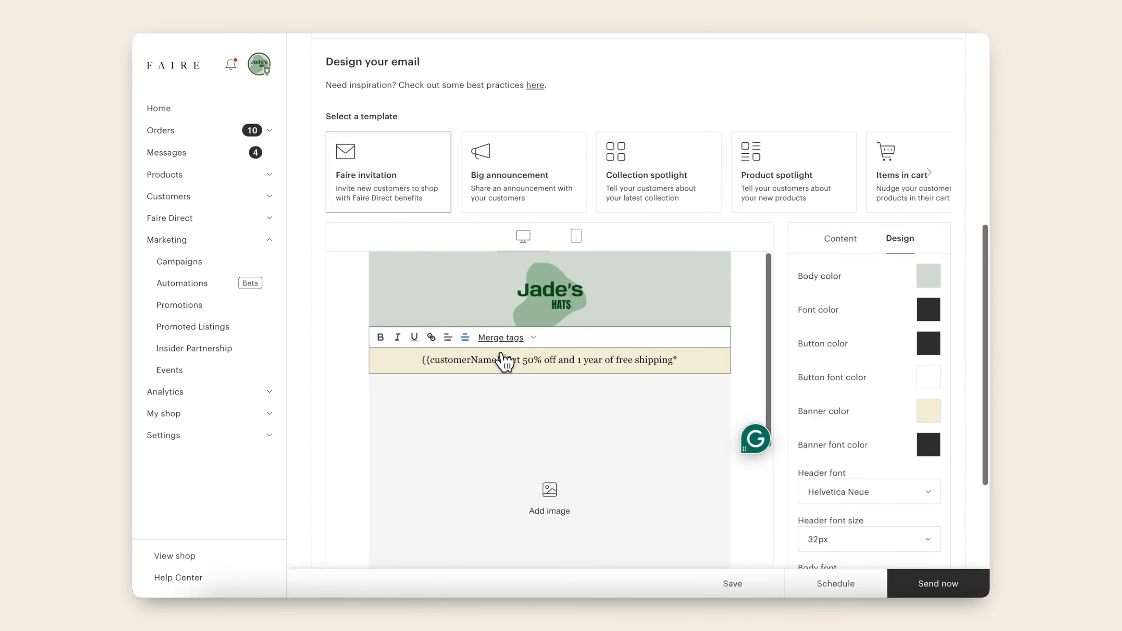
{"action": "type", "text": ","}
{"action": "key", "text": "Delete"}
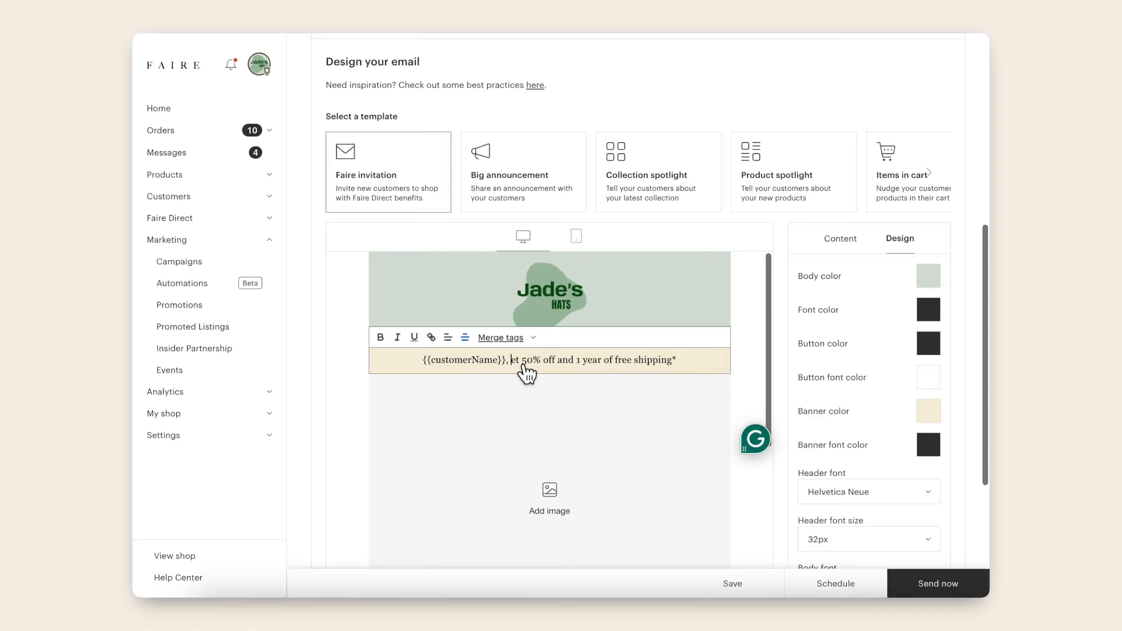
{"action": "type", "text": "g"}
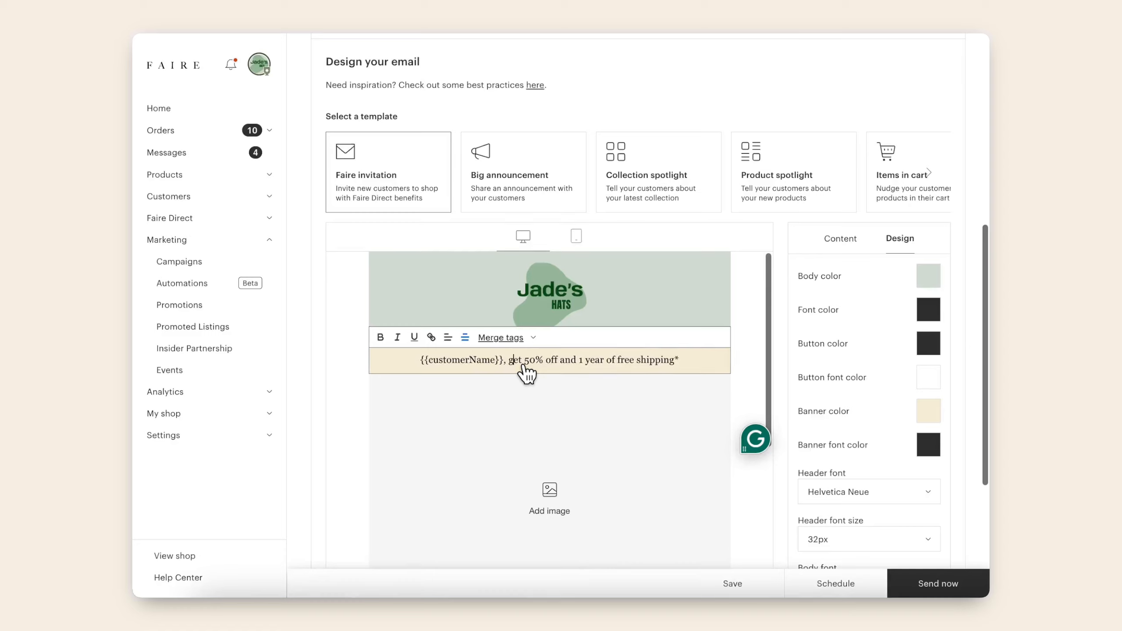
Upload the hats photo to the empty image block below the banner, using the full image at full width
{"action": "scroll", "coordinate": [753, 371], "scroll_direction": "down", "scroll_amount": 3}
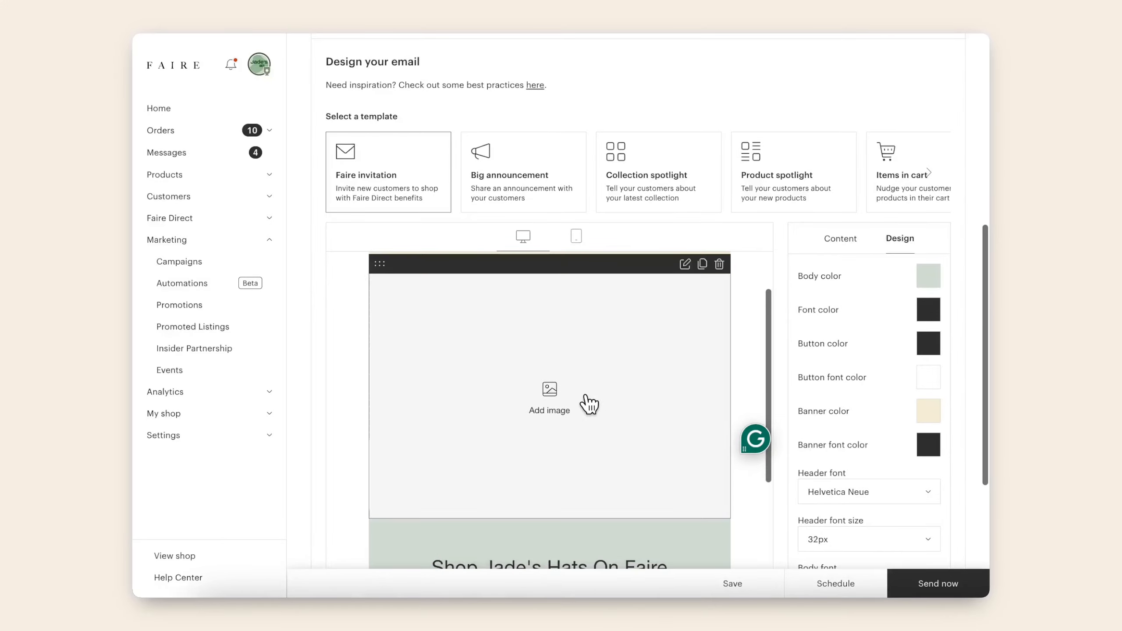
{"action": "left_click", "coordinate": [541, 396]}
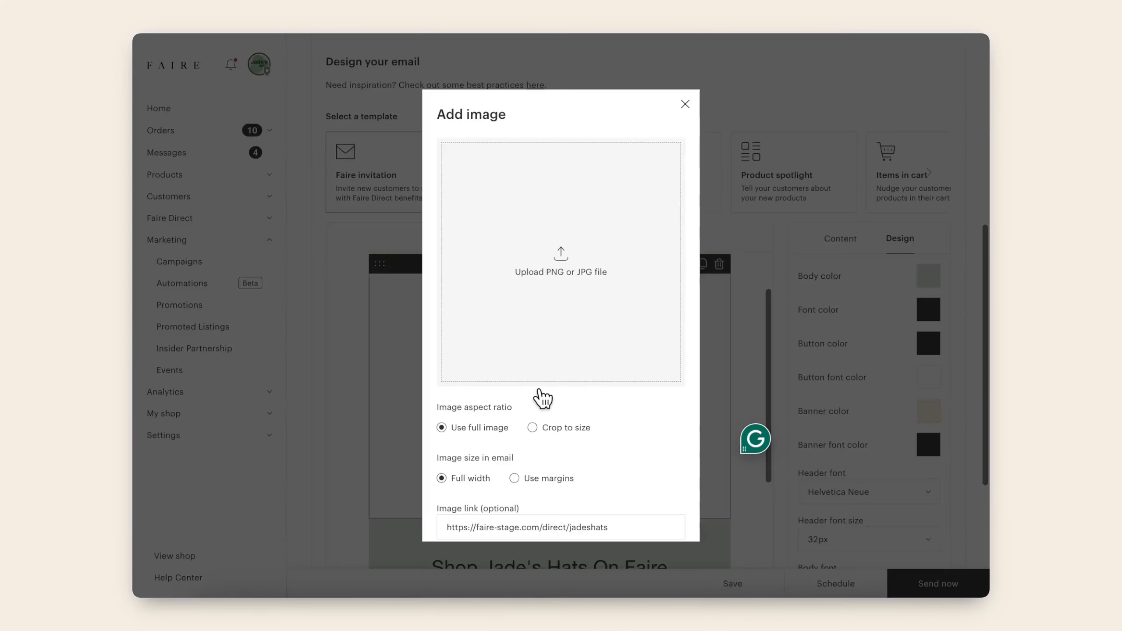
{"action": "left_click", "coordinate": [566, 267]}
{"action": "double_click", "coordinate": [470, 211]}
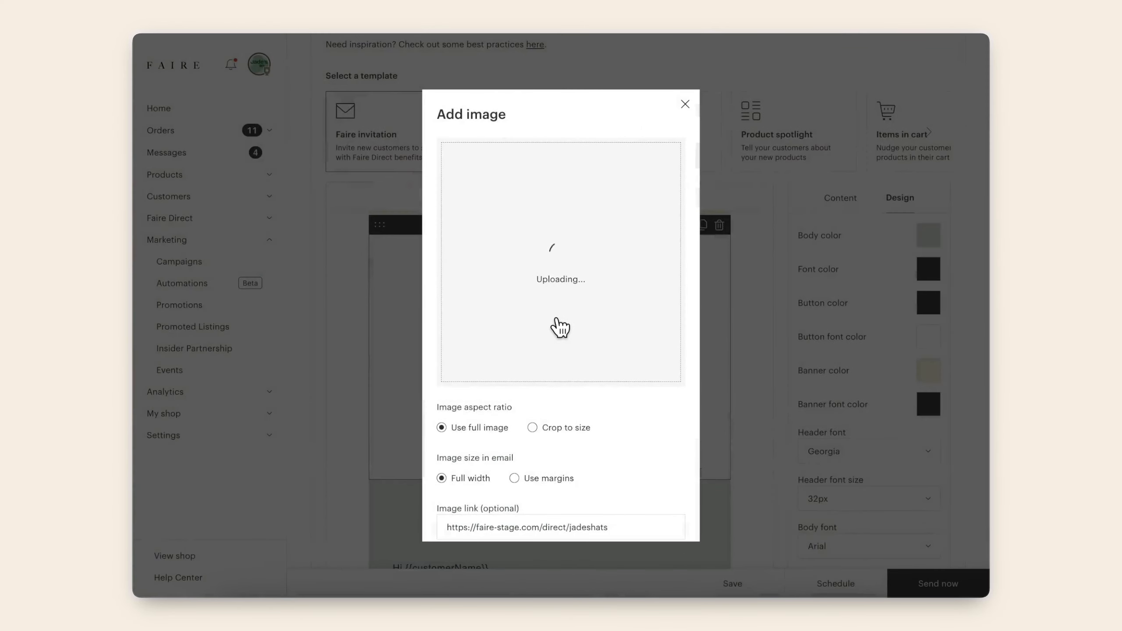
{"action": "scroll", "coordinate": [616, 430], "scroll_direction": "down", "scroll_amount": 3}
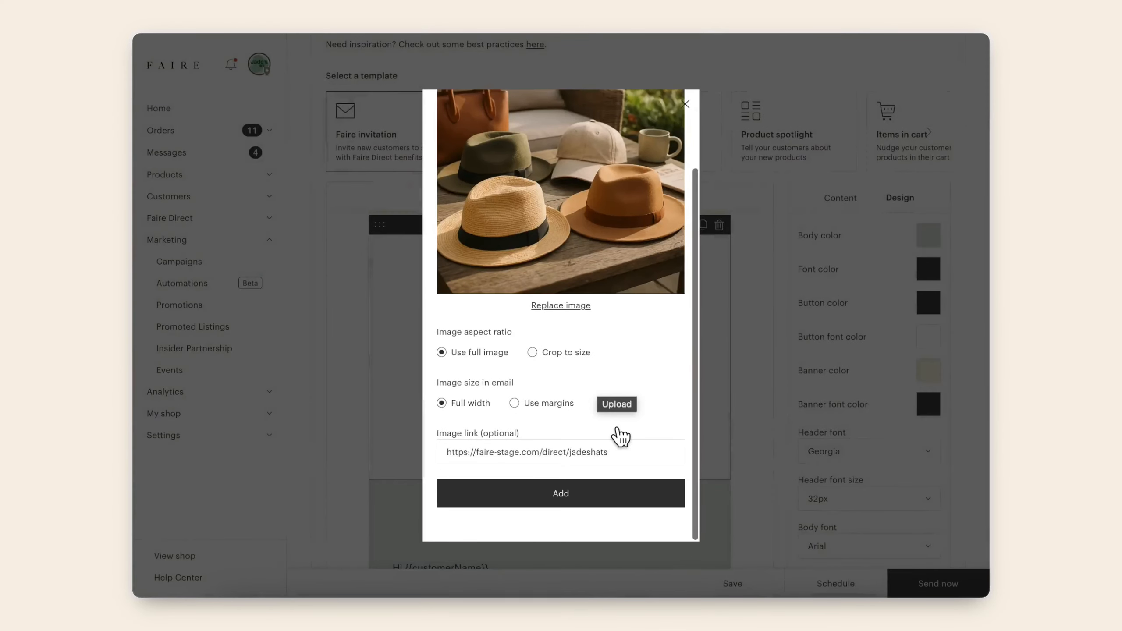
{"action": "left_click", "coordinate": [585, 491]}
Search the products for "fedora" and insert The Desert Trail Wool Fedora and The Olive Grove Felt Fedora into the email's product block
{"action": "scroll", "coordinate": [574, 504], "scroll_direction": "down", "scroll_amount": 10}
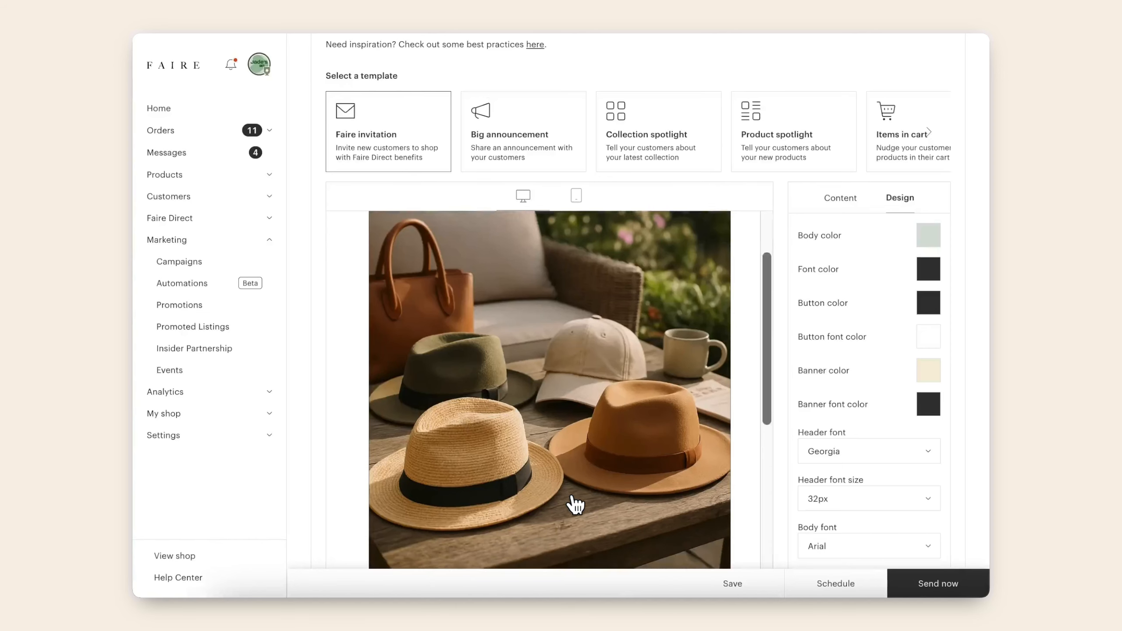
{"action": "scroll", "coordinate": [574, 504], "scroll_direction": "down", "scroll_amount": 2}
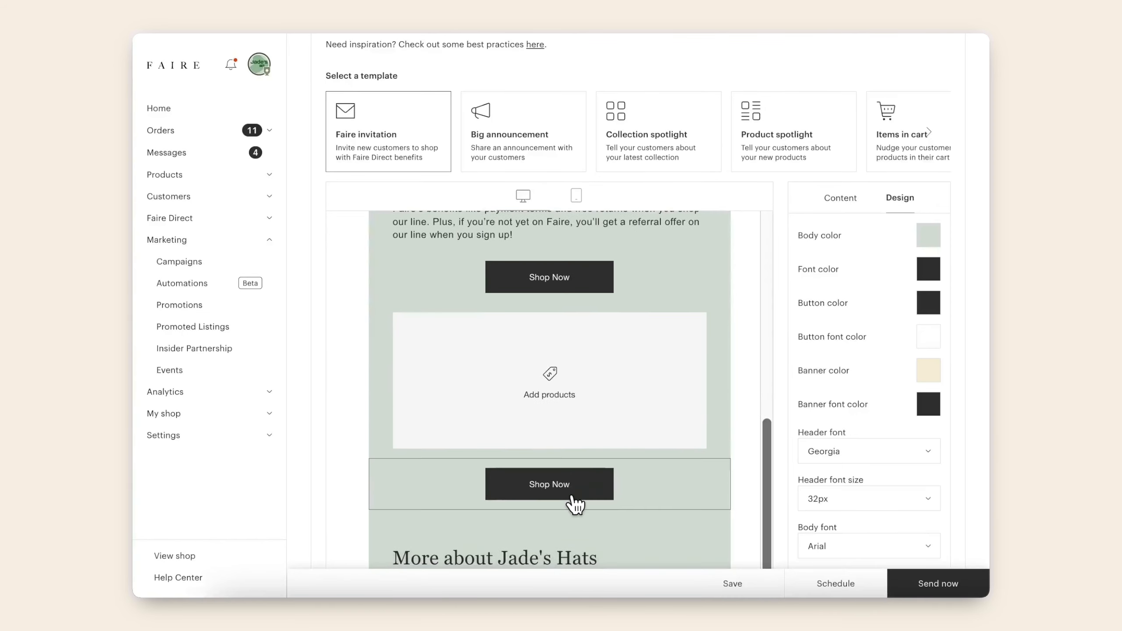
{"action": "left_click", "coordinate": [561, 391]}
{"action": "left_click", "coordinate": [522, 233]}
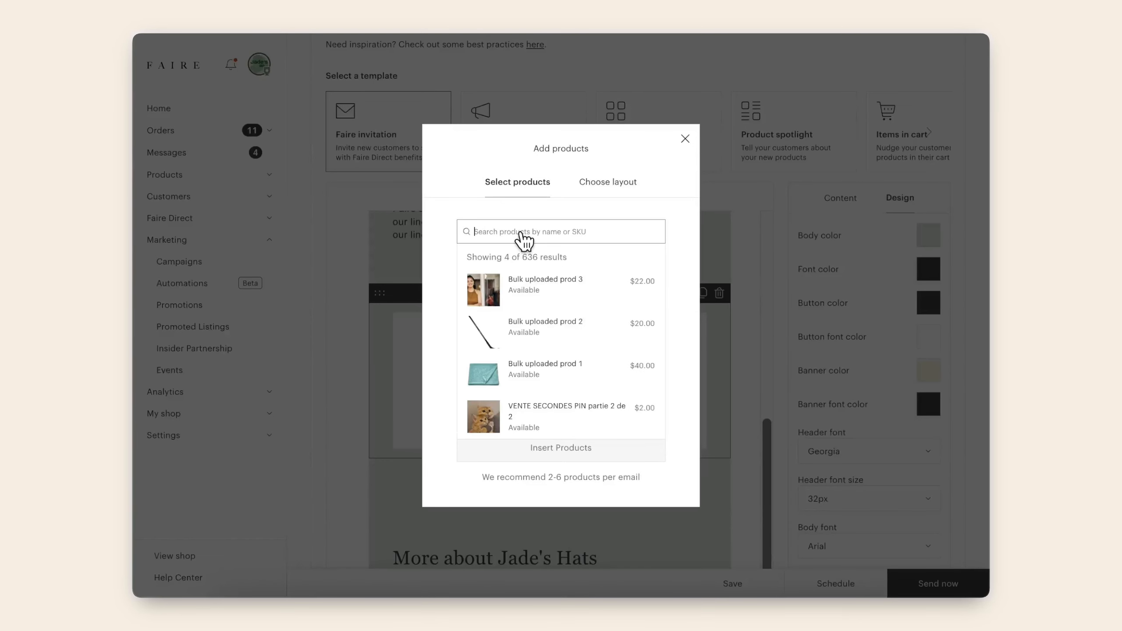
{"action": "type", "text": "fedora"}
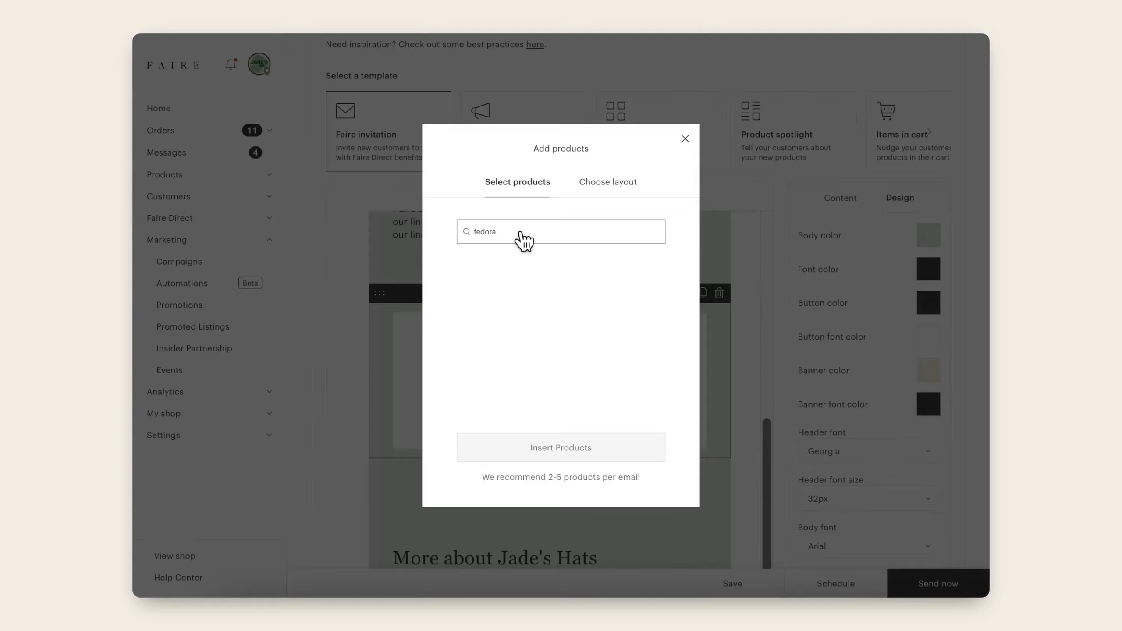
{"action": "left_click", "coordinate": [574, 359]}
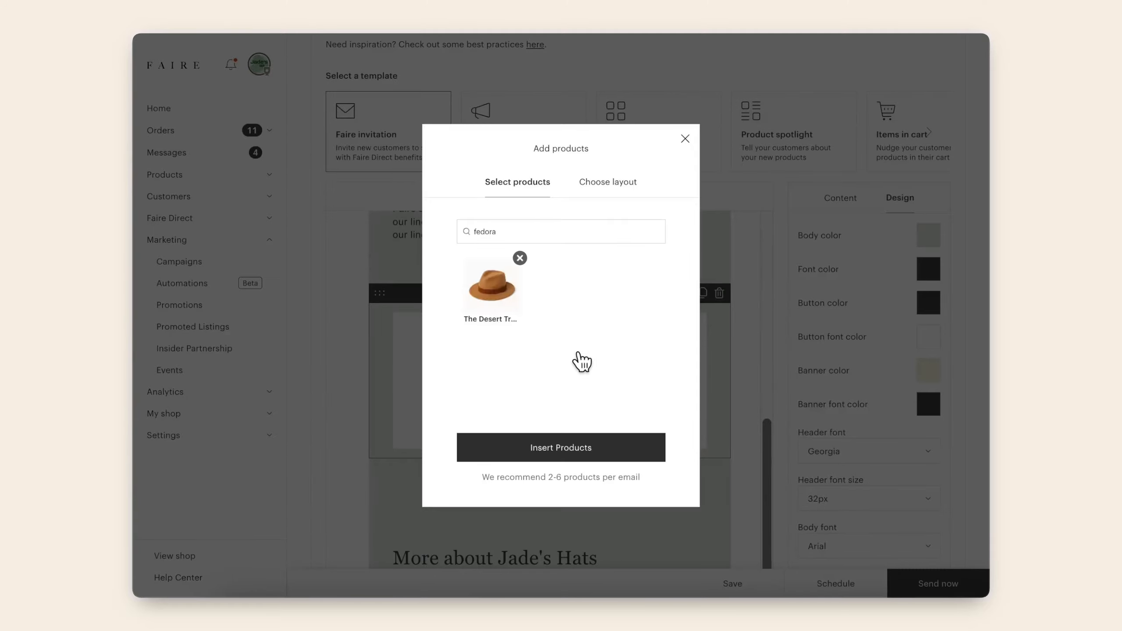
{"action": "left_click", "coordinate": [572, 238]}
{"action": "left_click", "coordinate": [558, 360]}
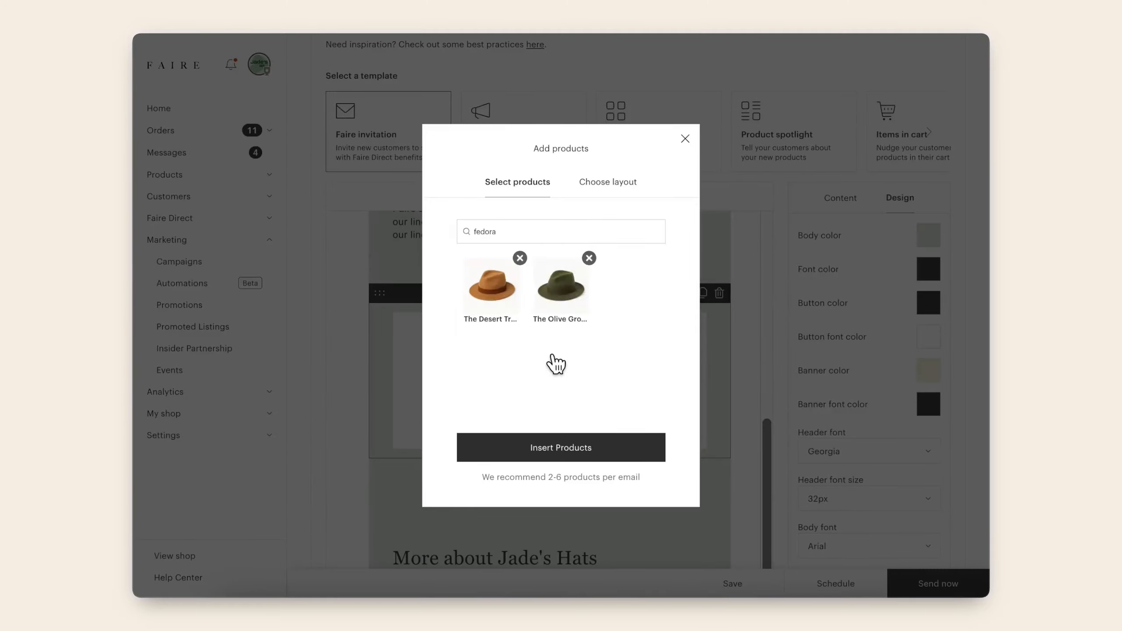
{"action": "left_click", "coordinate": [571, 452]}
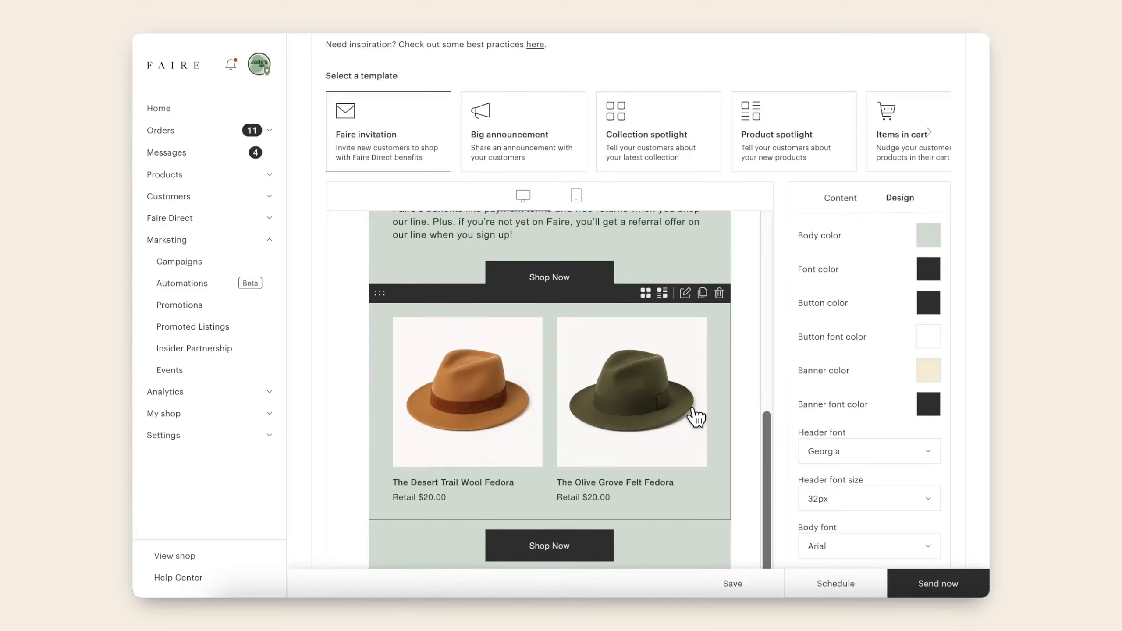
Try the alternating layout with descriptions on the product block, and switch it back to the two-column grid
{"action": "left_click", "coordinate": [662, 293]}
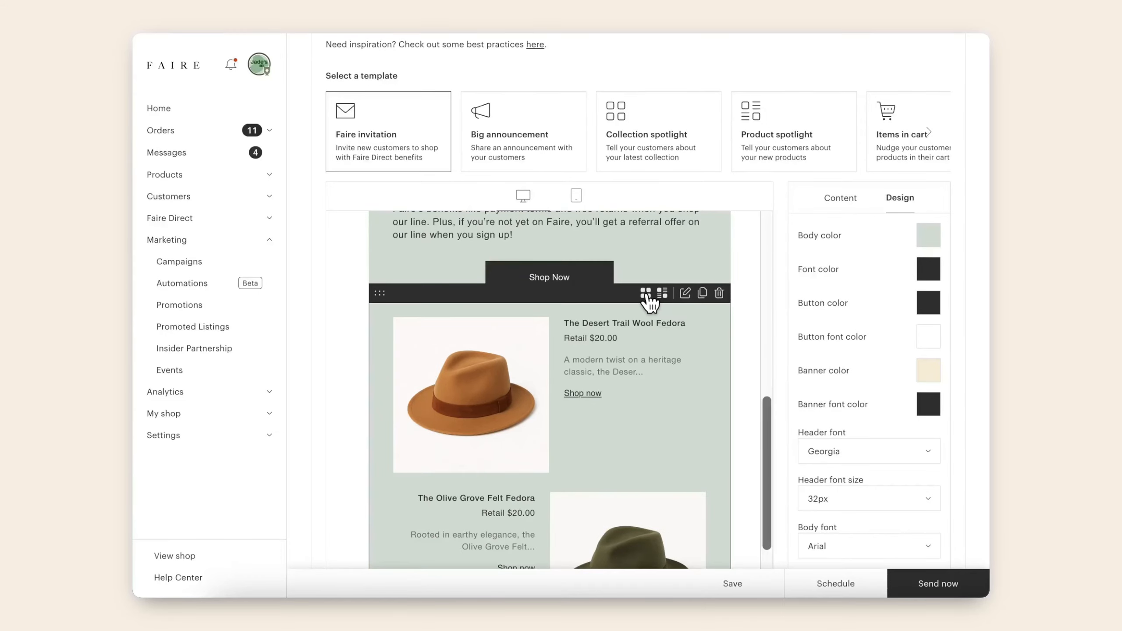
{"action": "scroll", "coordinate": [649, 303], "scroll_direction": "down", "scroll_amount": 3}
{"action": "scroll", "coordinate": [646, 303], "scroll_direction": "up", "scroll_amount": 2}
{"action": "left_click", "coordinate": [645, 225]}
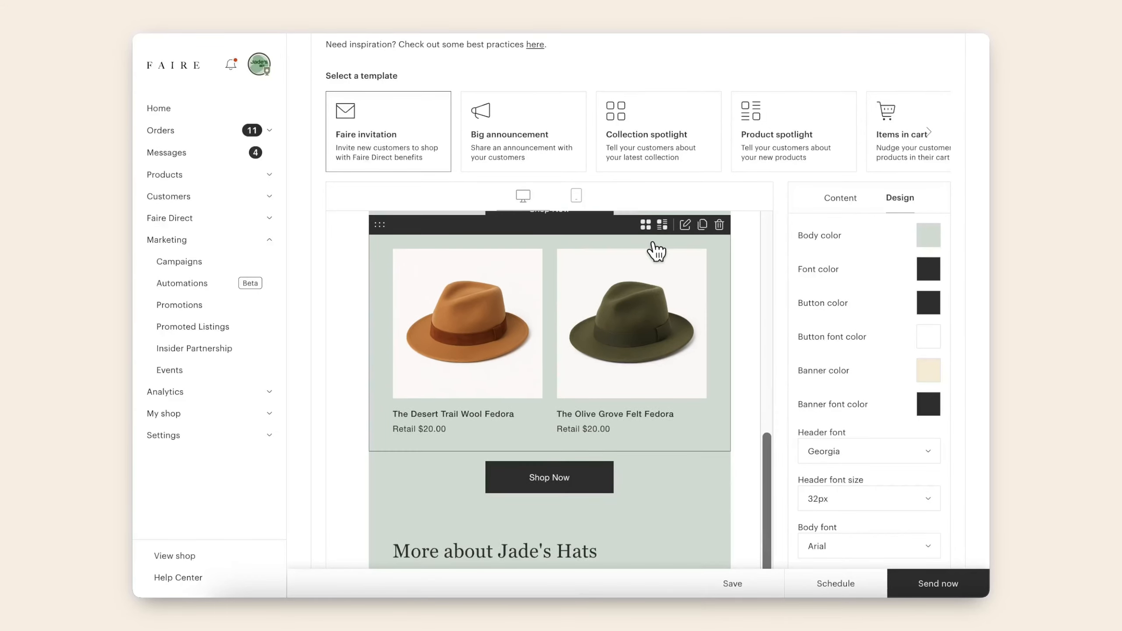
Delete the empty image block below the "More about Jade's Hats" heading
{"action": "scroll", "coordinate": [646, 397], "scroll_direction": "down", "scroll_amount": 5}
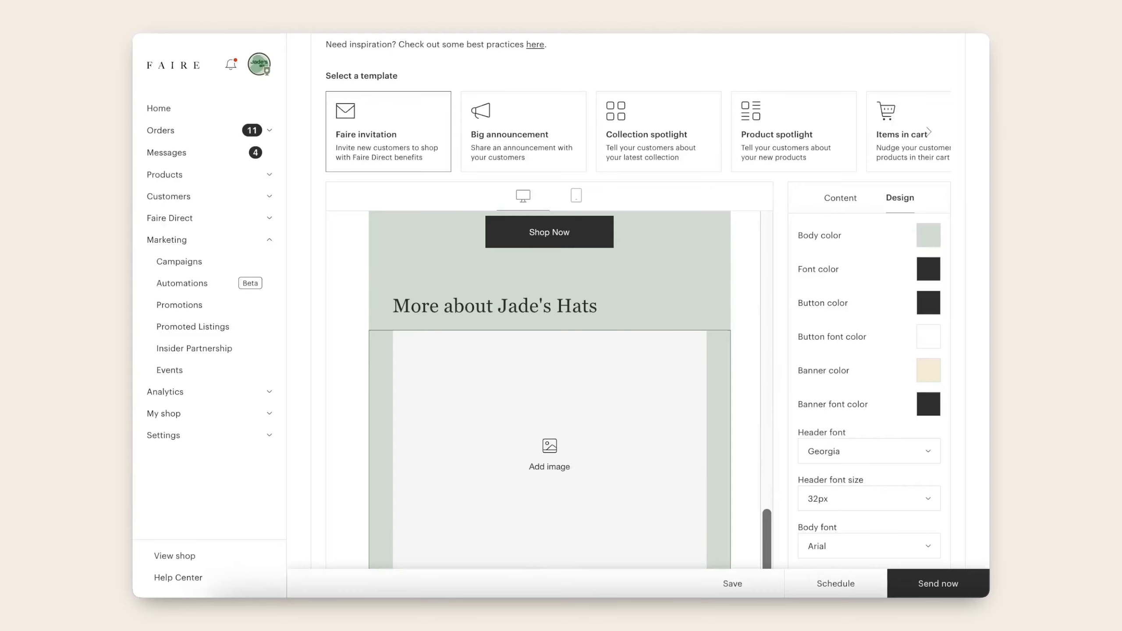
{"action": "scroll", "coordinate": [712, 468], "scroll_direction": "down", "scroll_amount": 2}
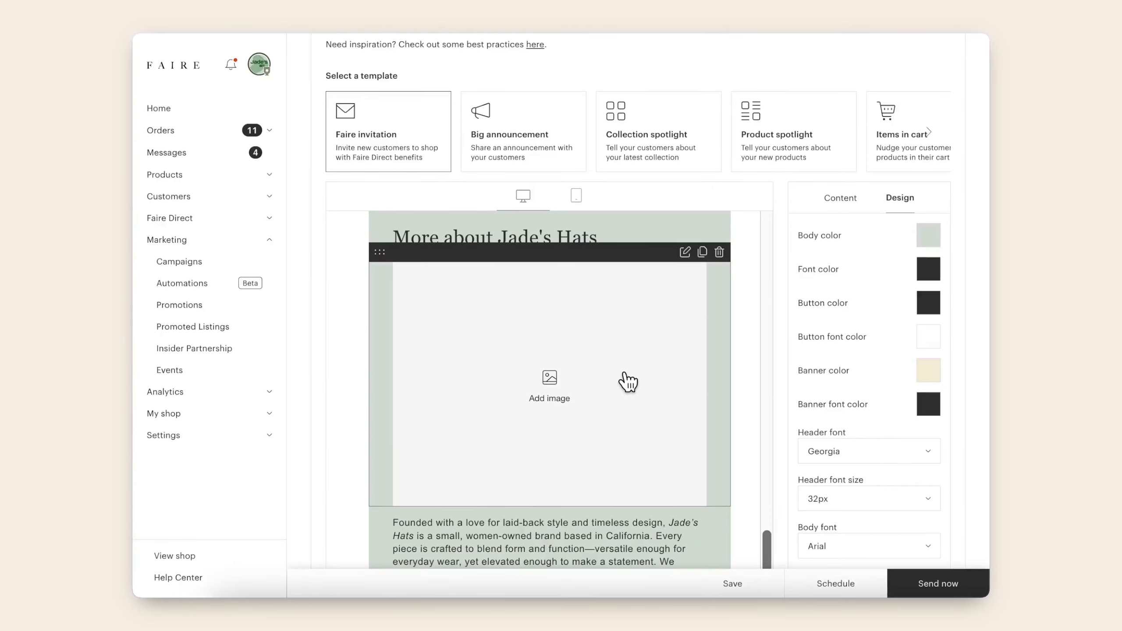
{"action": "left_click", "coordinate": [720, 253]}
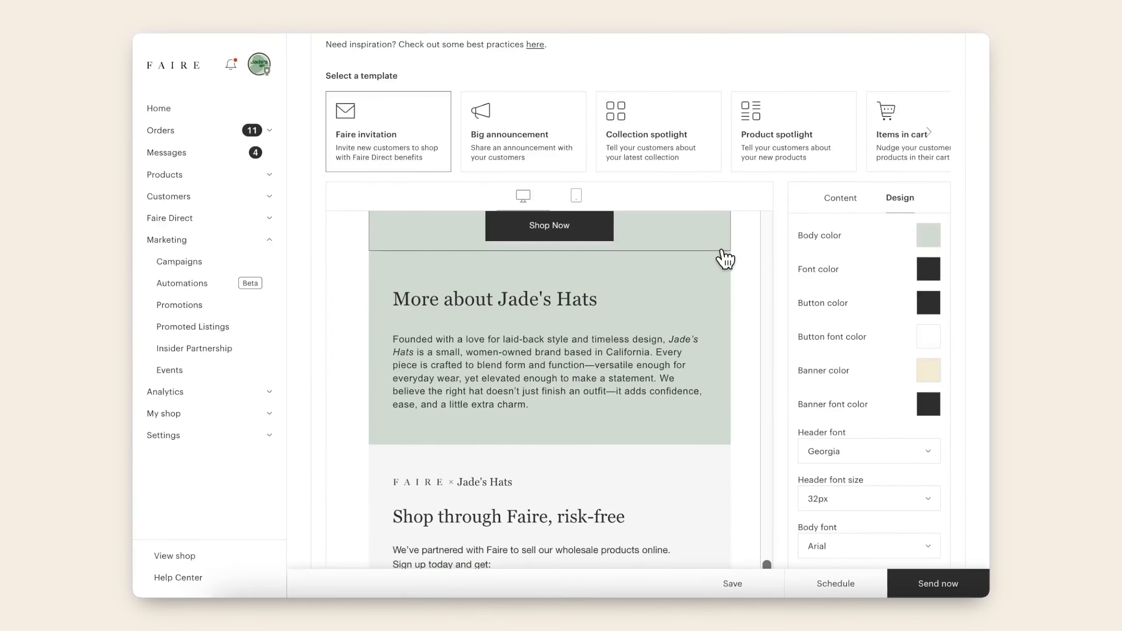
Set the subject line to "{{customerName}}, get 50% off your first order with Jade's Hats on Faire", reusing the banner's merge tag
{"action": "scroll", "coordinate": [649, 339], "scroll_direction": "down", "scroll_amount": 1}
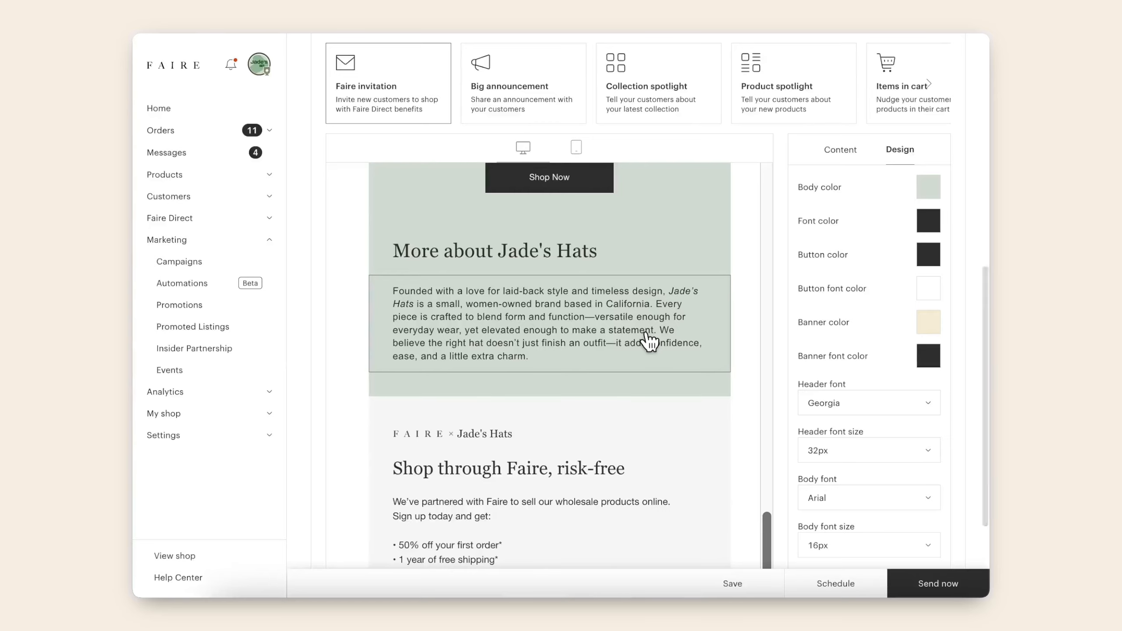
{"action": "scroll", "coordinate": [649, 339], "scroll_direction": "down", "scroll_amount": 3}
{"action": "scroll", "coordinate": [648, 340], "scroll_direction": "up", "scroll_amount": 6}
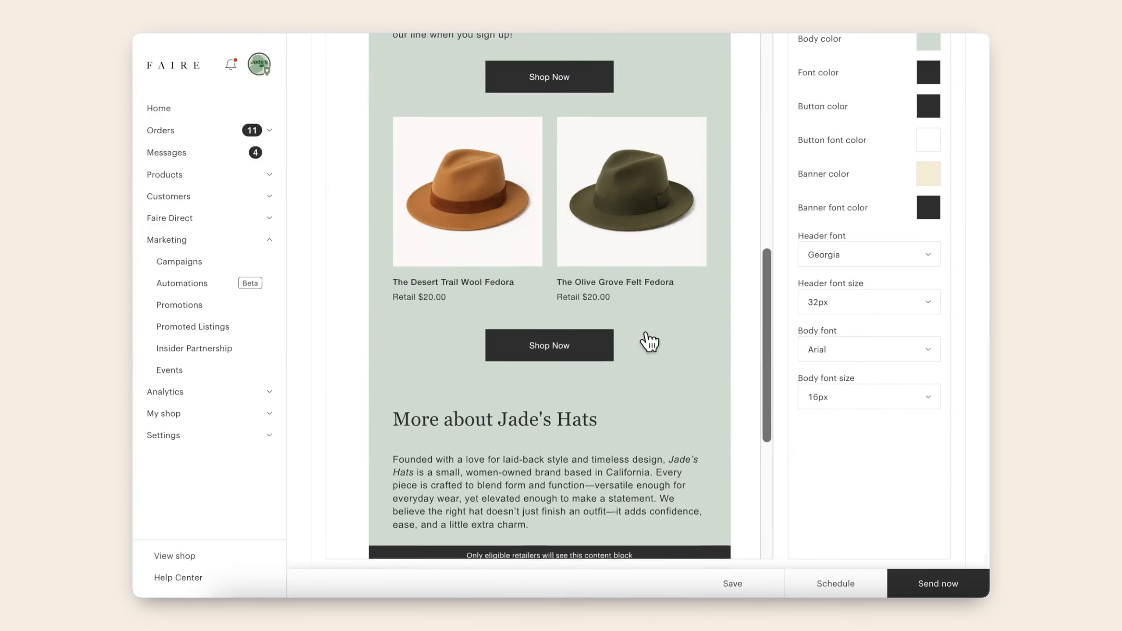
{"action": "scroll", "coordinate": [649, 340], "scroll_direction": "up", "scroll_amount": 10}
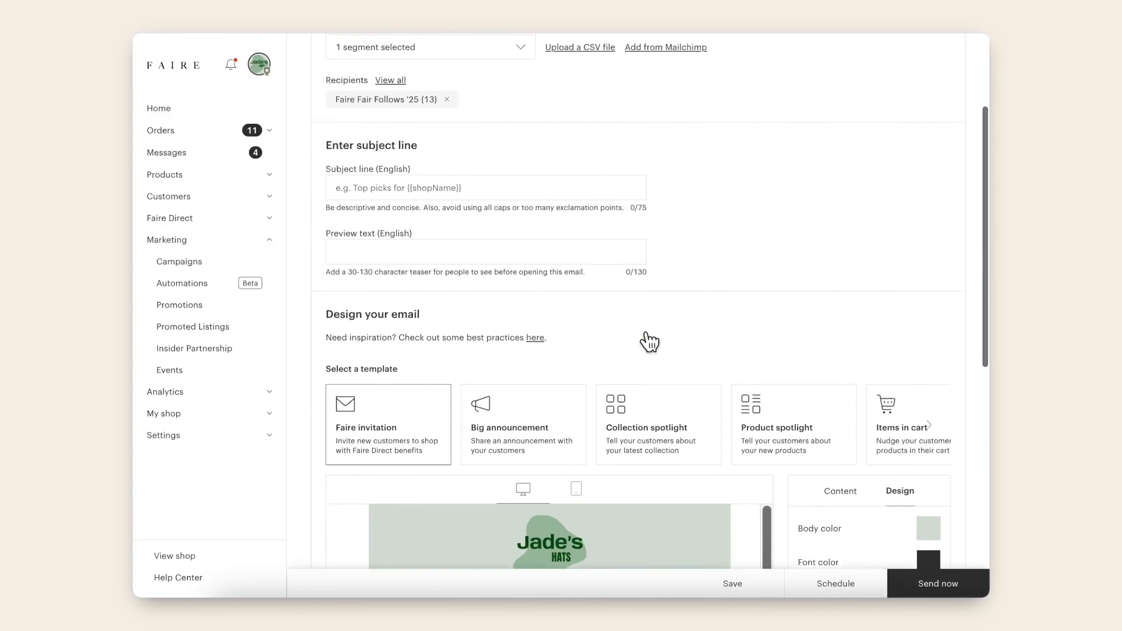
{"action": "scroll", "coordinate": [648, 339], "scroll_direction": "up", "scroll_amount": 3}
{"action": "left_click", "coordinate": [464, 343]}
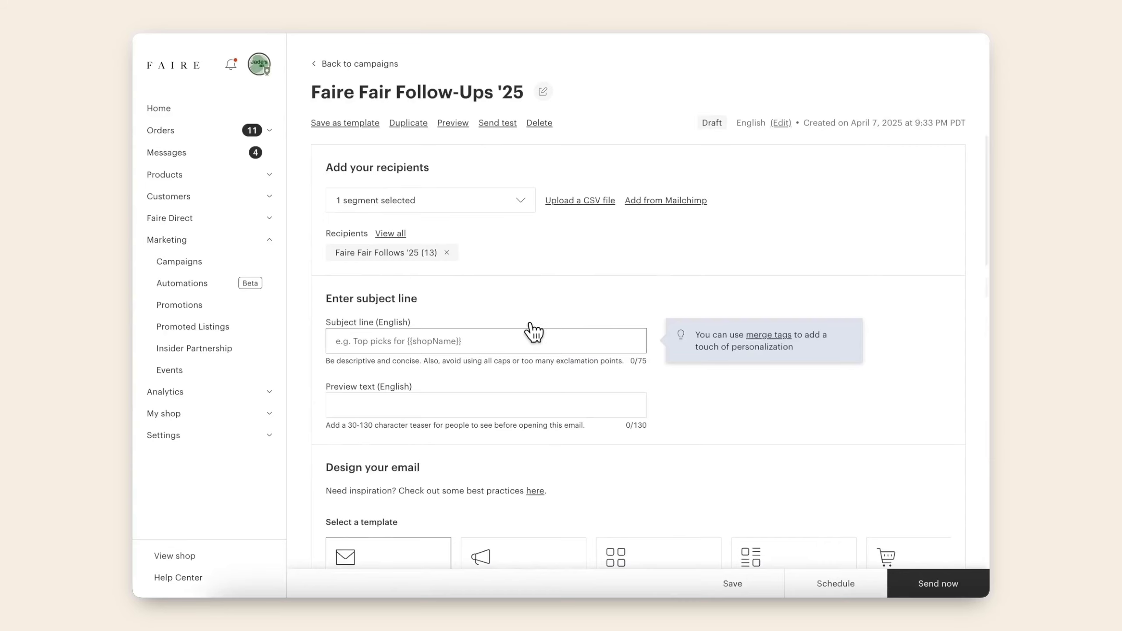
{"action": "scroll", "coordinate": [538, 327], "scroll_direction": "down", "scroll_amount": 5}
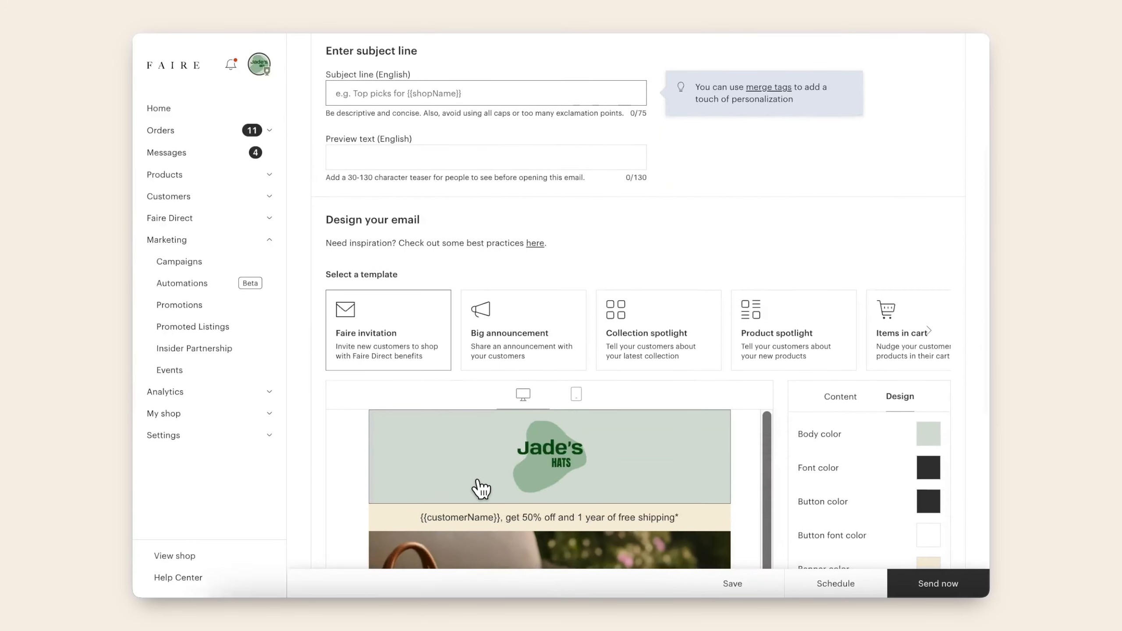
{"action": "left_click", "coordinate": [502, 523]}
{"action": "double_click", "coordinate": [502, 524]}
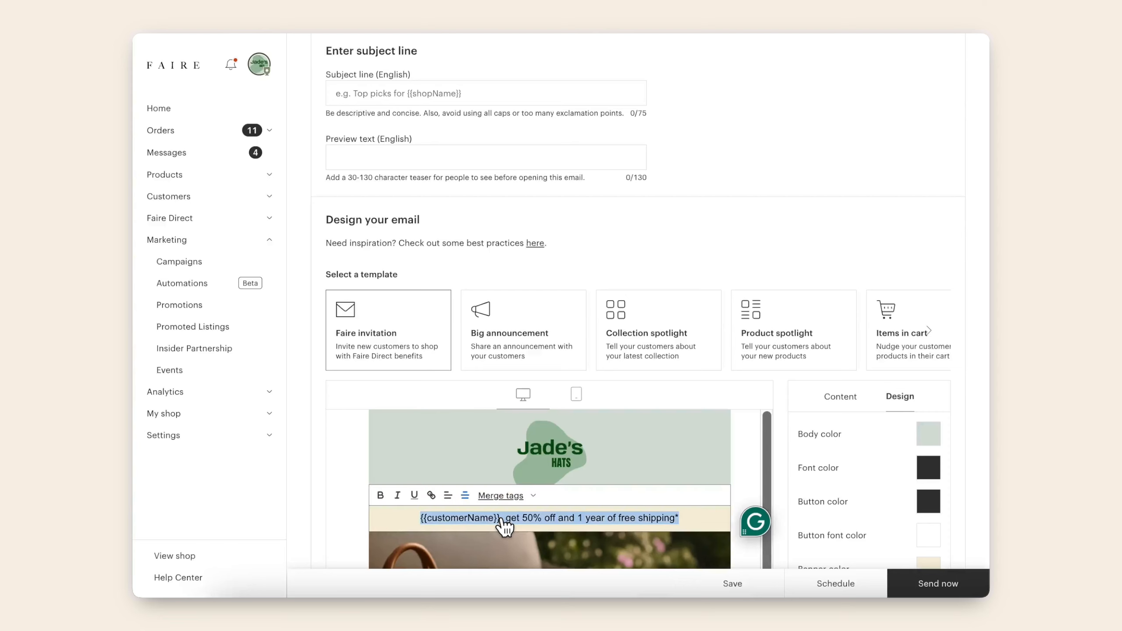
{"action": "left_click_drag", "start_coordinate": [500, 521], "coordinate": [421, 522]}
{"action": "left_click", "coordinate": [395, 99]}
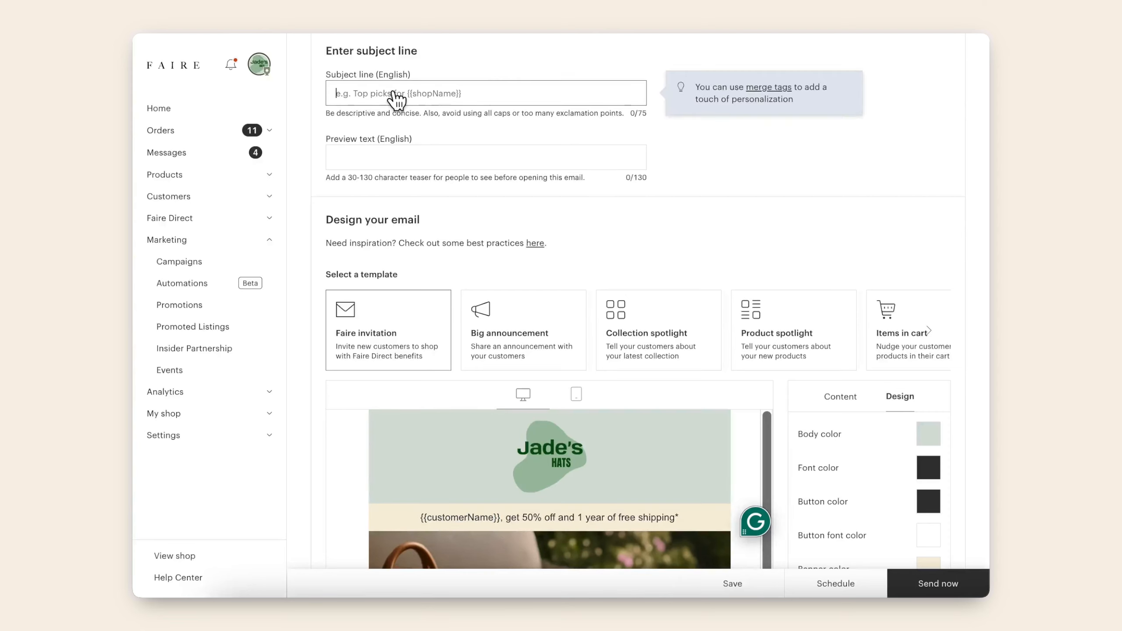
{"action": "type", "text": "{{customerName}}, get 50% off your first order with Jade's Hats on Faire"}
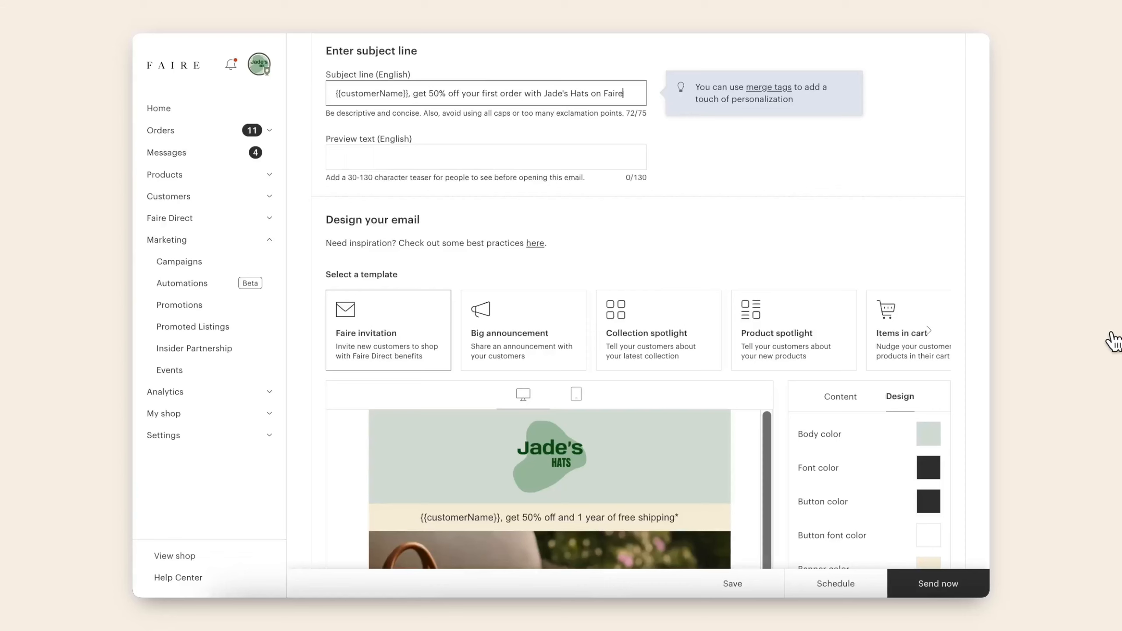
Fill the preview text with the "We loved meeting you at Faire Fair!" message about the order discount and year of free shipping, trimming two extra leading characters
{"action": "left_click", "coordinate": [351, 163]}
{"action": "key", "text": "super+v"}
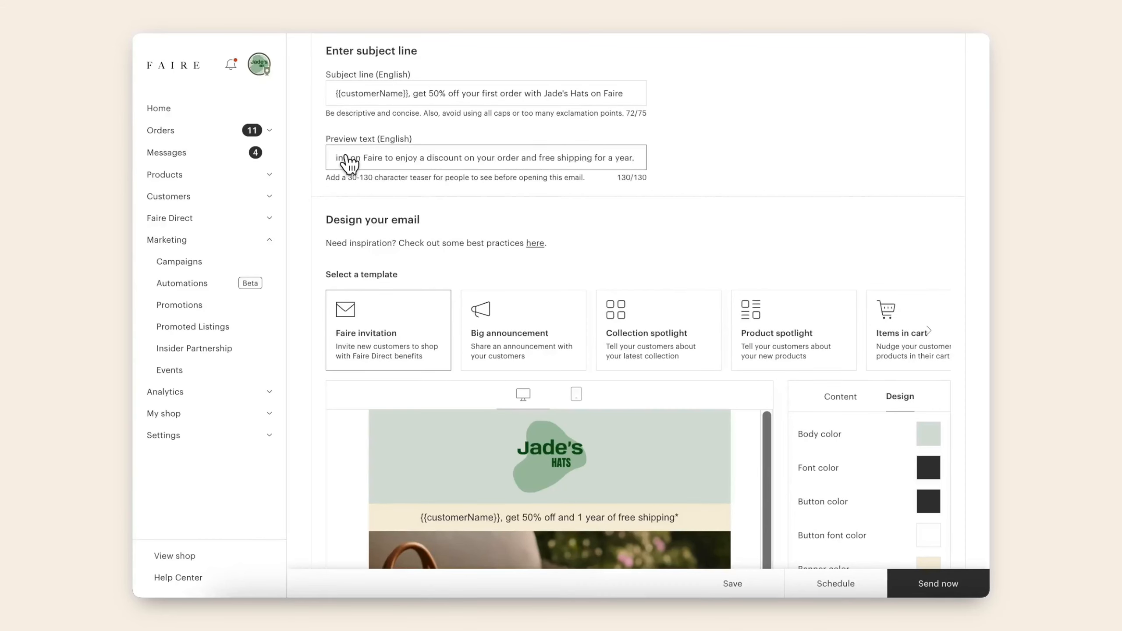
{"action": "left_click_drag", "start_coordinate": [356, 161], "coordinate": [336, 158]}
{"action": "left_click", "coordinate": [338, 157]}
{"action": "key", "text": "BackSpace"}
{"action": "key", "text": "BackSpace"}
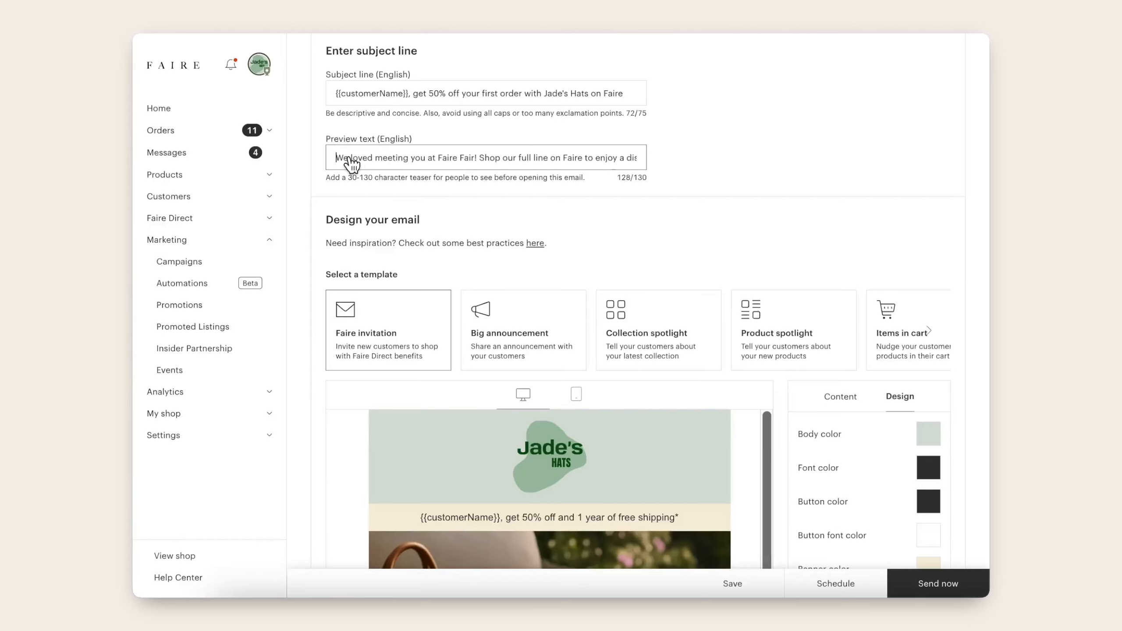
Preview the campaign email from the header to the Faire sign-up section and close the preview
{"action": "scroll", "coordinate": [400, 201], "scroll_direction": "up", "scroll_amount": 5}
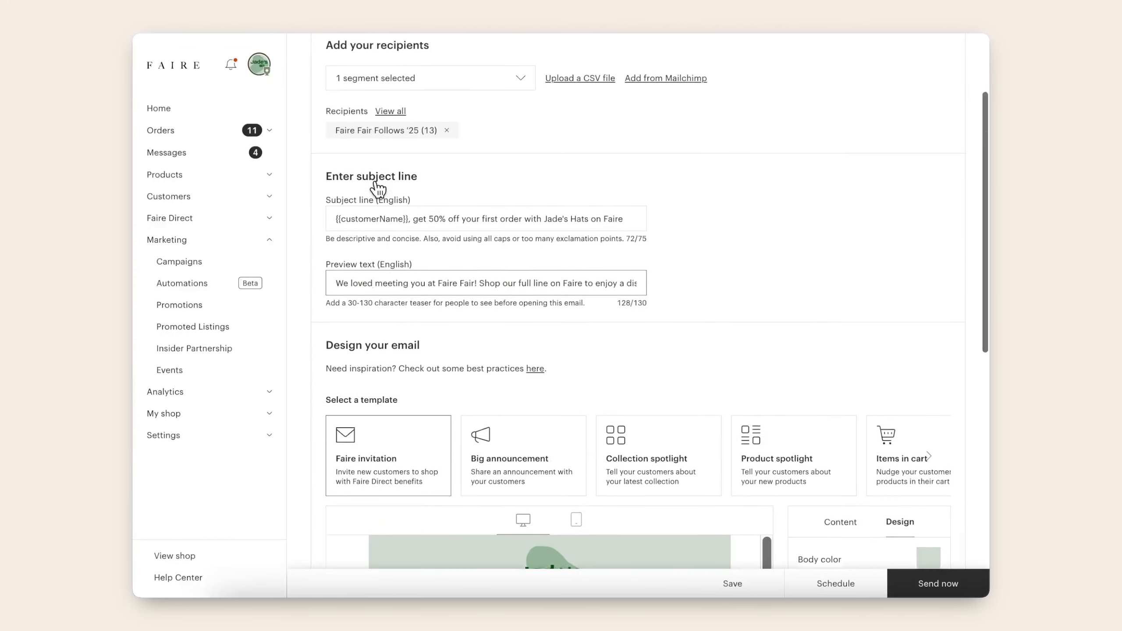
{"action": "scroll", "coordinate": [377, 189], "scroll_direction": "up", "scroll_amount": 2}
{"action": "left_click", "coordinate": [453, 123]}
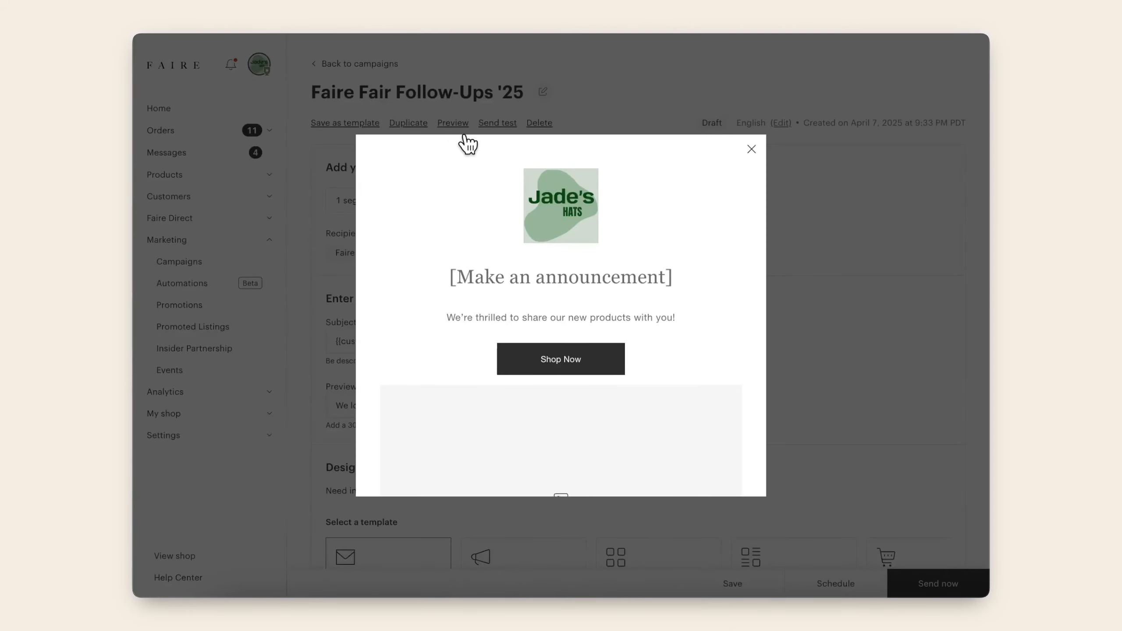
{"action": "scroll", "coordinate": [630, 341], "scroll_direction": "down", "scroll_amount": 10}
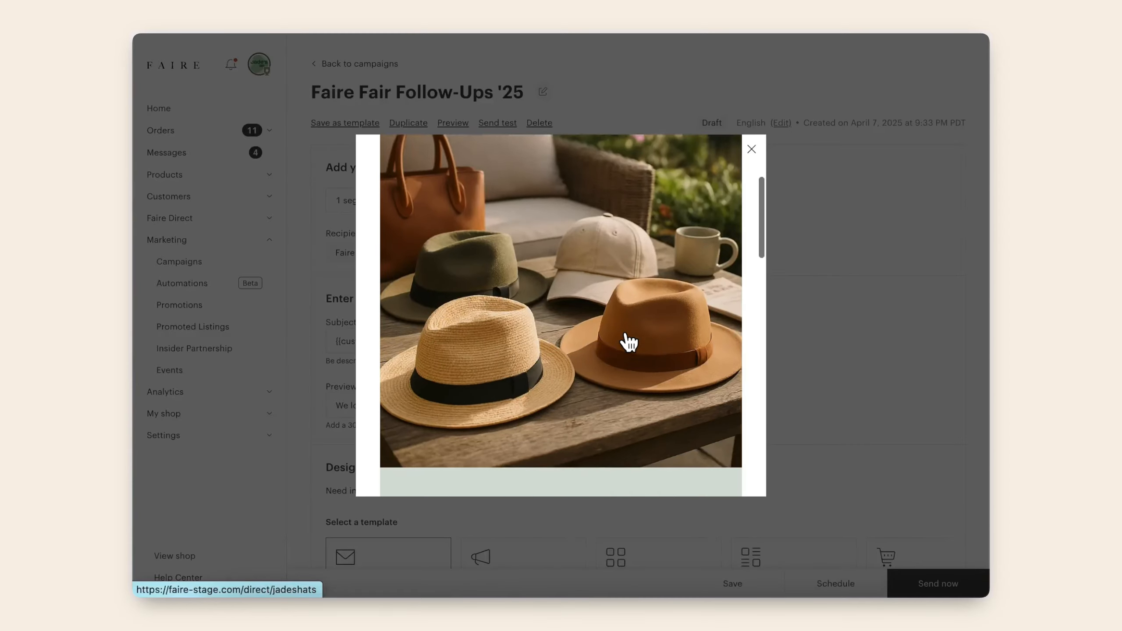
{"action": "scroll", "coordinate": [629, 341], "scroll_direction": "down", "scroll_amount": 10}
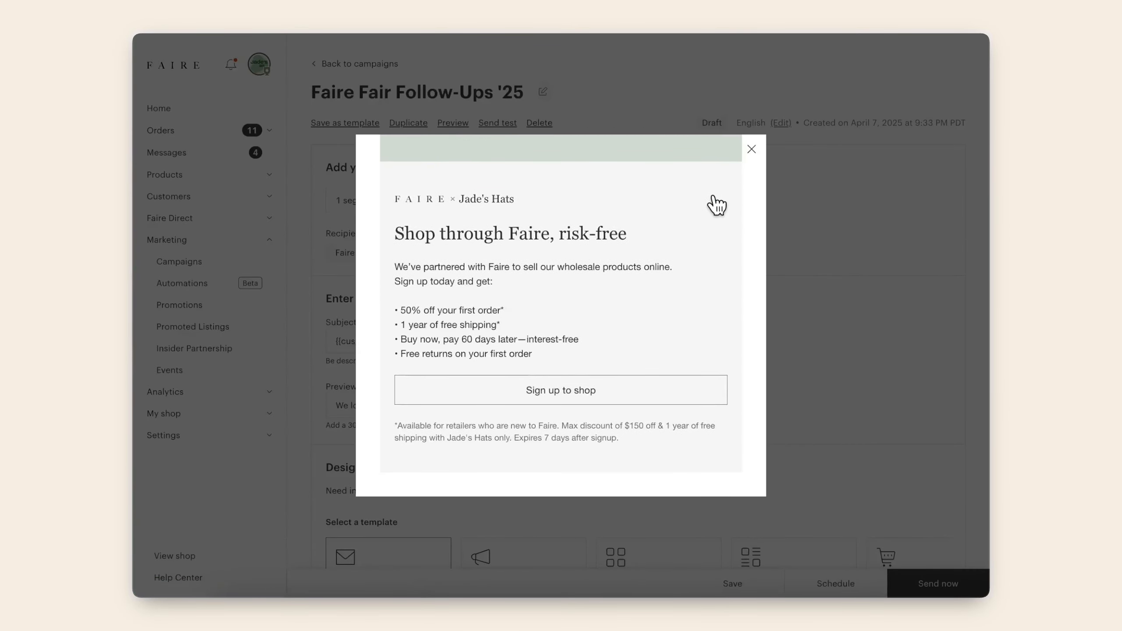
{"action": "left_click", "coordinate": [751, 149]}
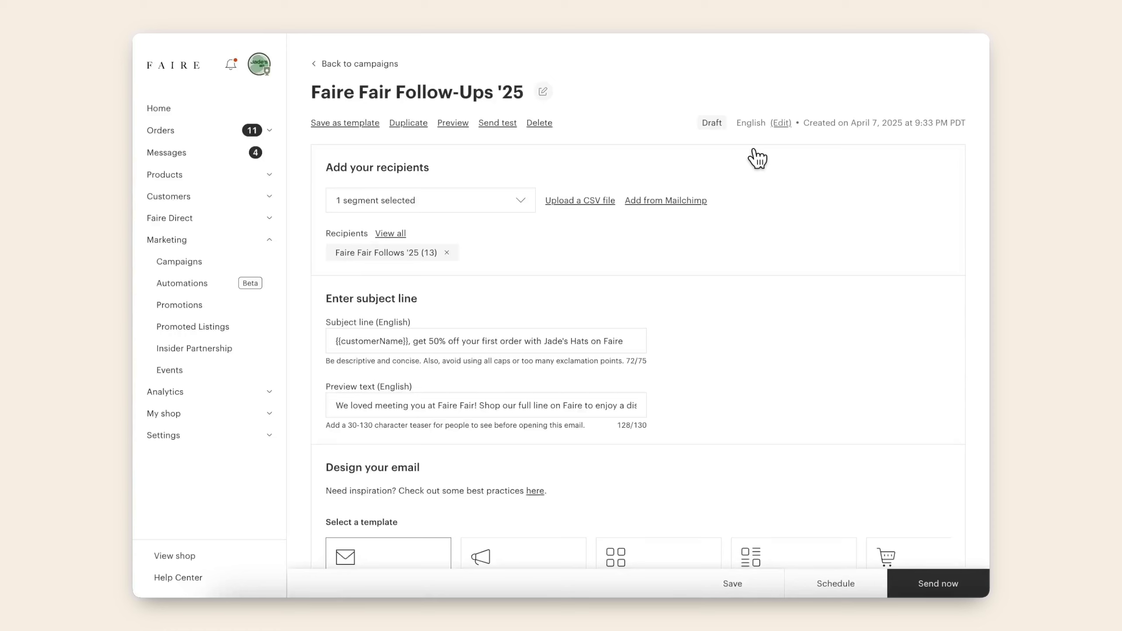
Send a test of the campaign email to the prefilled test address and dismiss the confirmation
{"action": "left_click", "coordinate": [504, 123]}
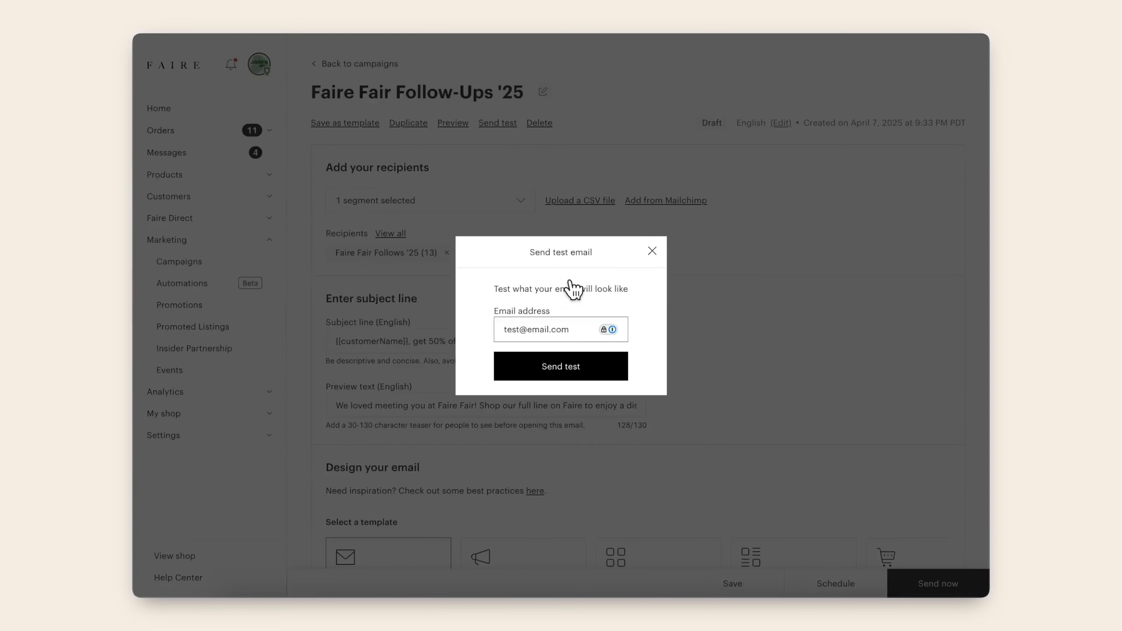
{"action": "left_click", "coordinate": [591, 372]}
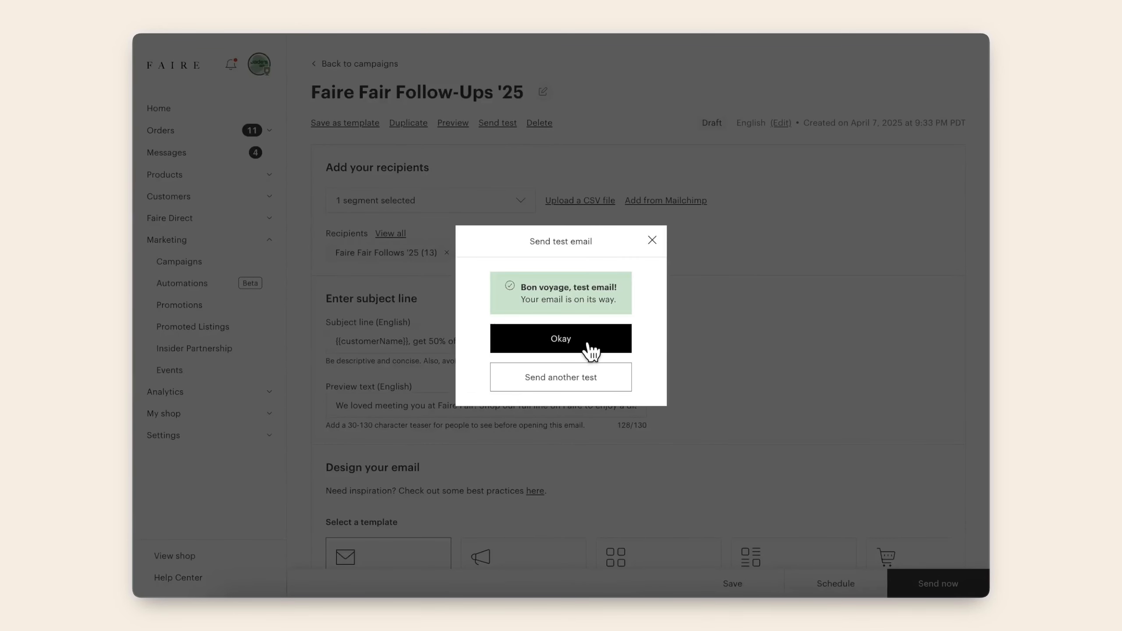
{"action": "left_click", "coordinate": [591, 350]}
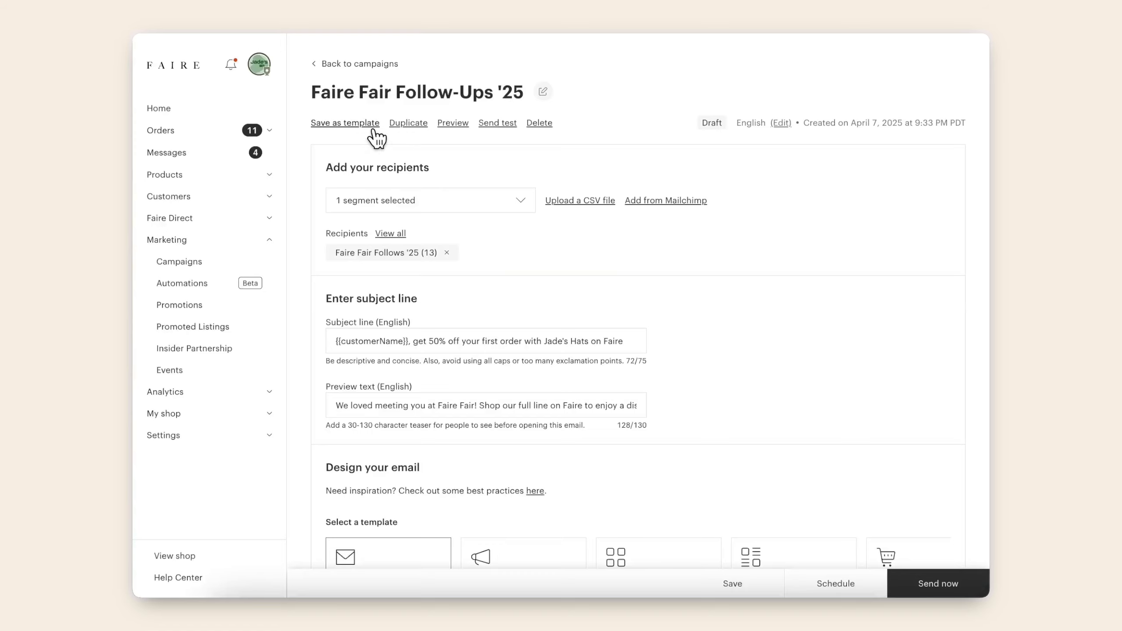
Save the email design as a new template named "Trade Show Follow Up Template"
{"action": "left_click", "coordinate": [357, 124]}
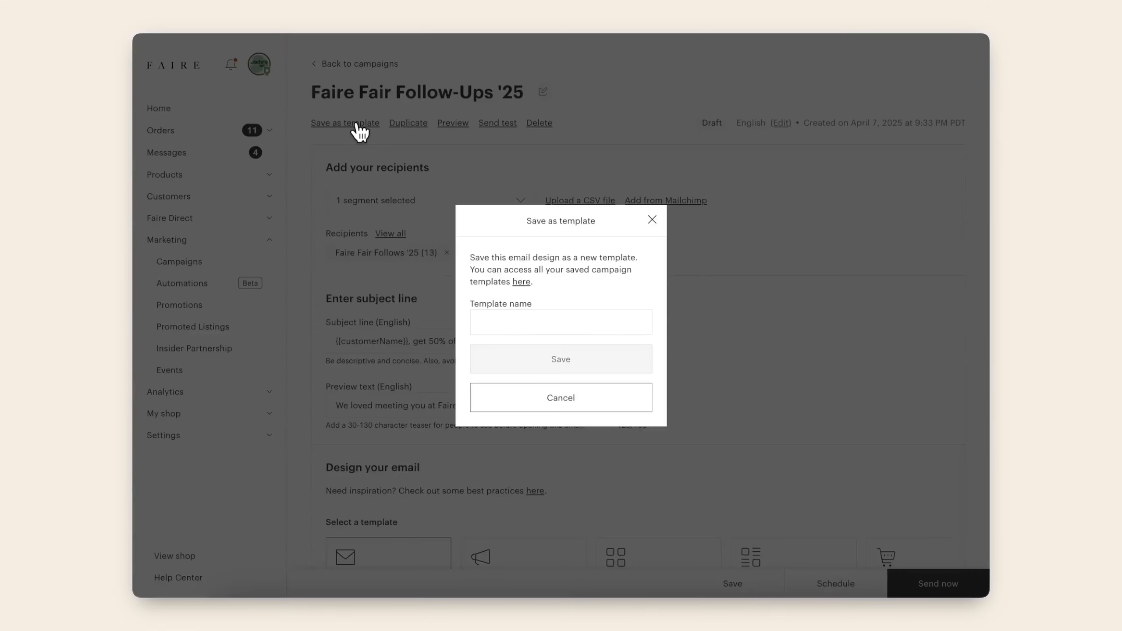
{"action": "left_click", "coordinate": [579, 325]}
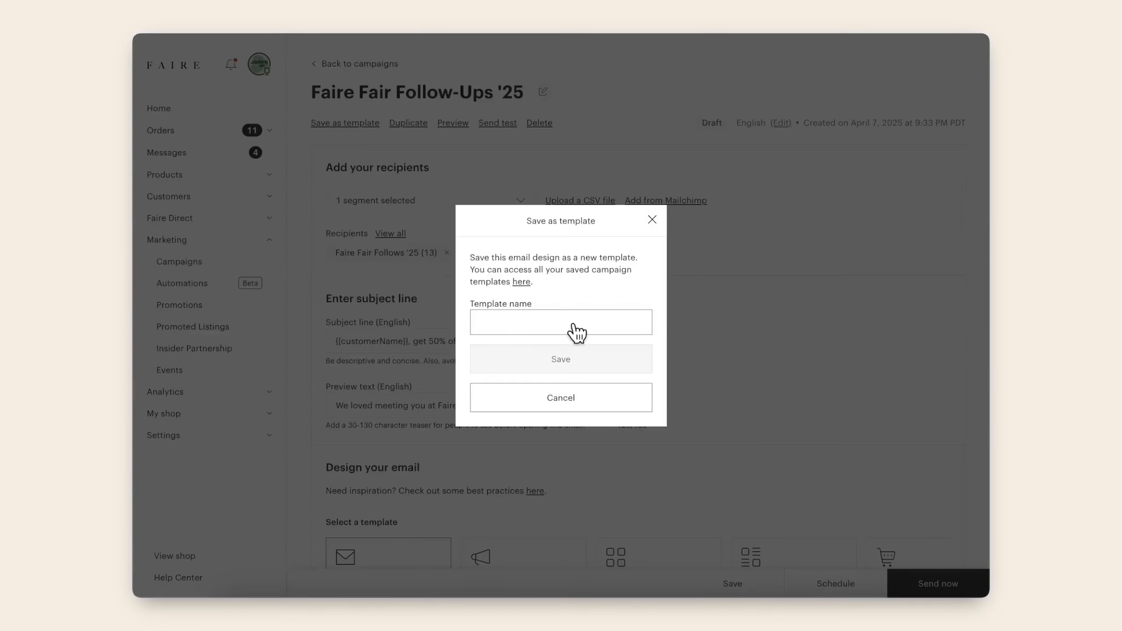
{"action": "type", "text": "Trade Show Follow Up Template"}
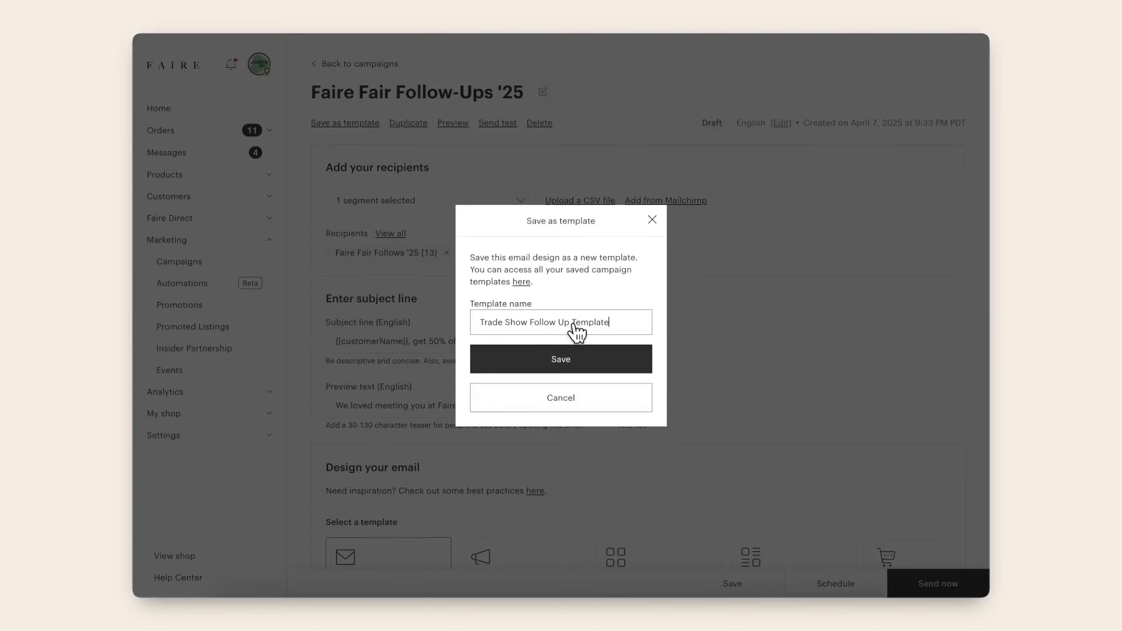
{"action": "left_click", "coordinate": [592, 356]}
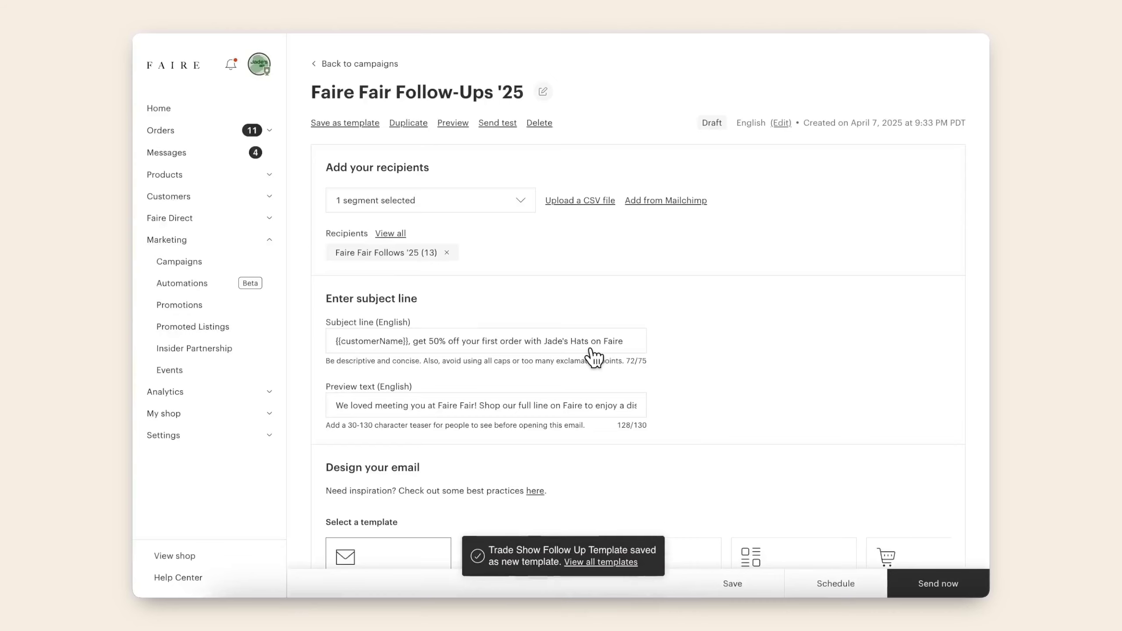
Schedule the campaign for a specific time, setting the delivery date to 2025-04-09 and the time to 11:00, and open the AM/PM choice
{"action": "scroll", "coordinate": [881, 493], "scroll_direction": "down", "scroll_amount": 1}
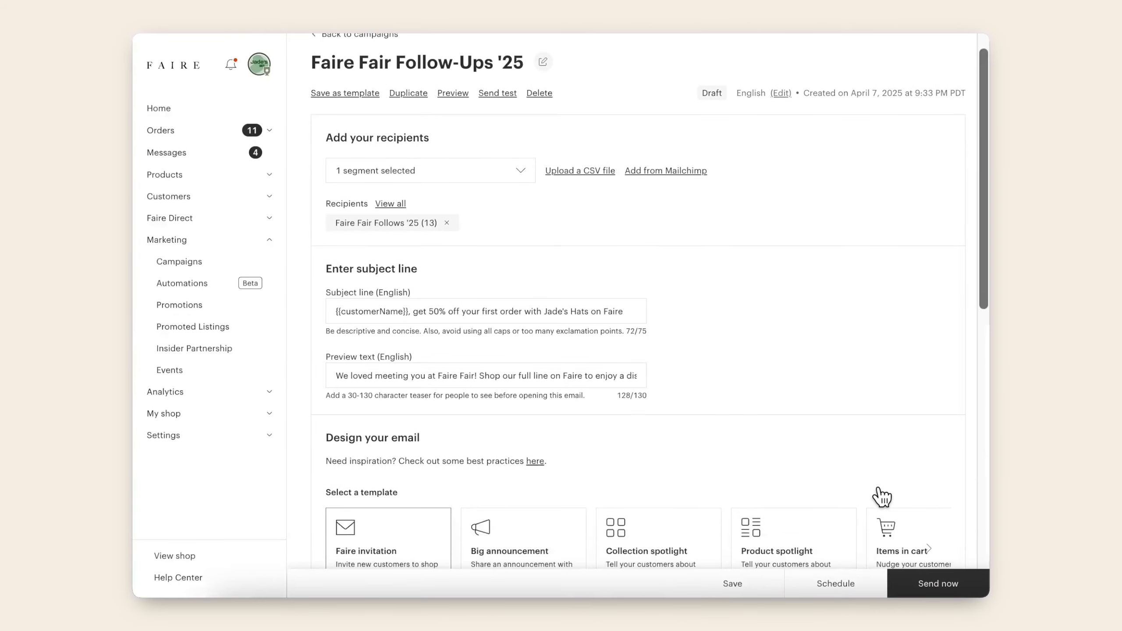
{"action": "left_click", "coordinate": [850, 585]}
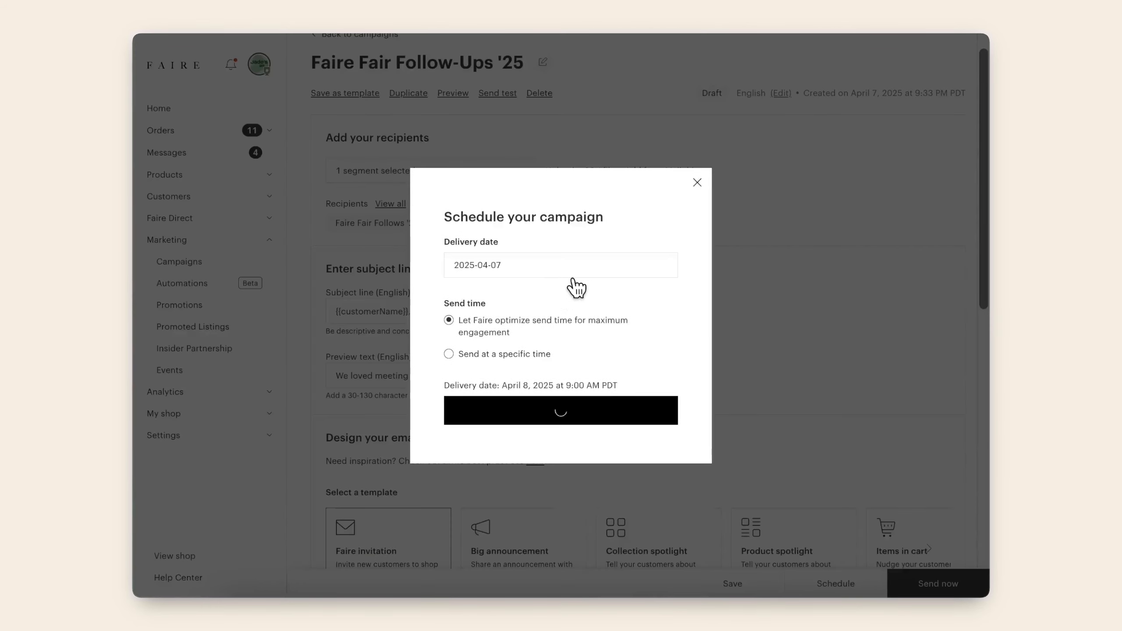
{"action": "left_click", "coordinate": [508, 354]}
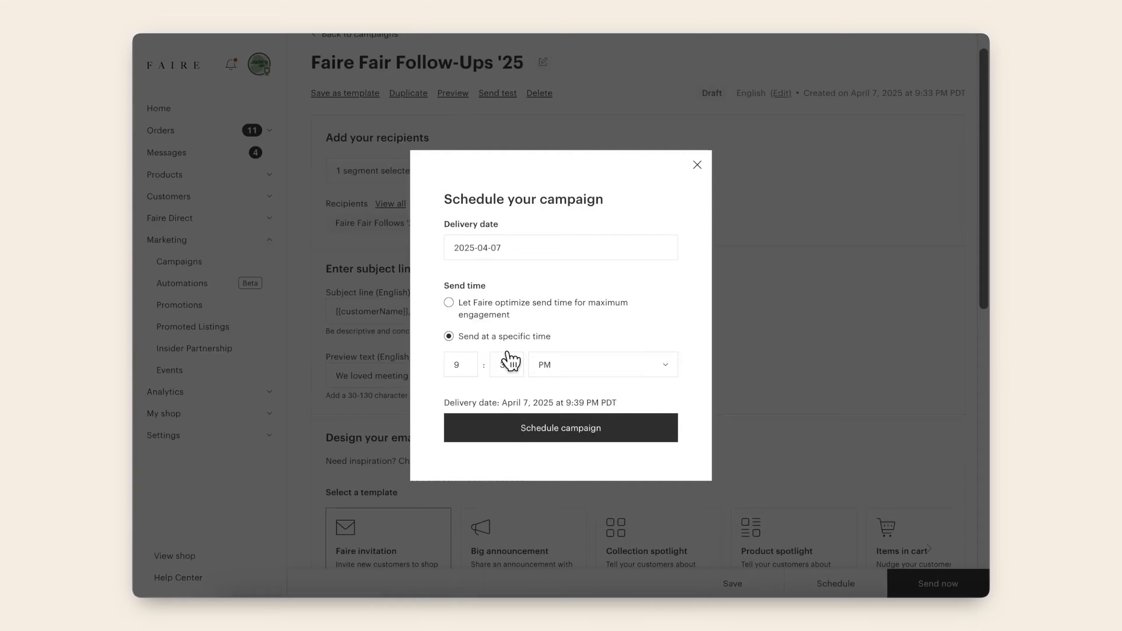
{"action": "left_click", "coordinate": [501, 262]}
{"action": "left_click", "coordinate": [558, 367]}
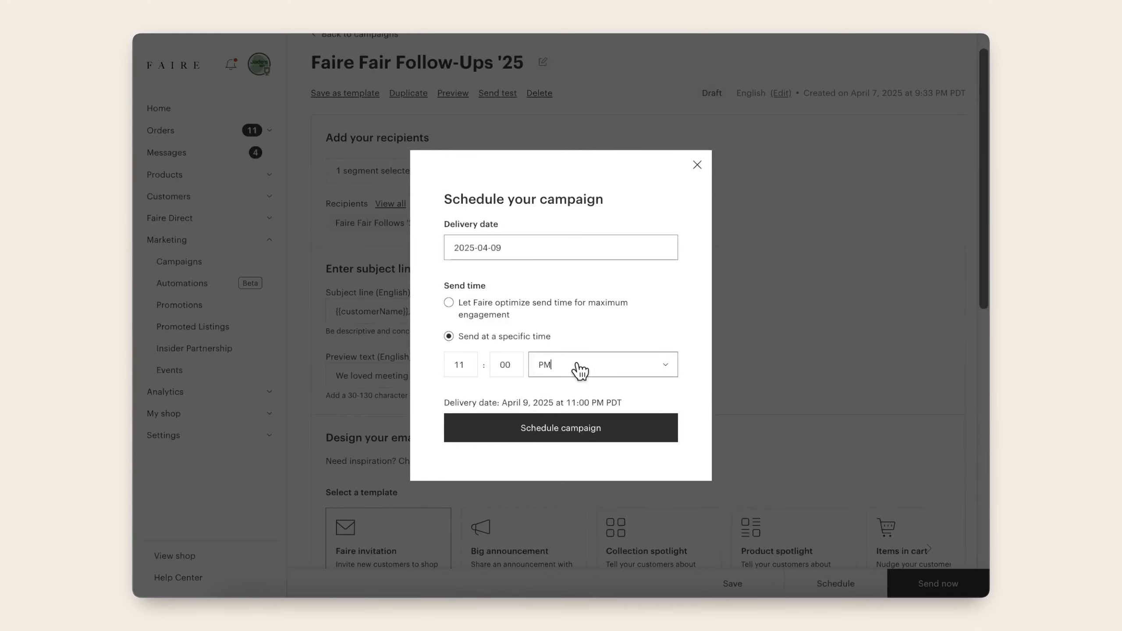